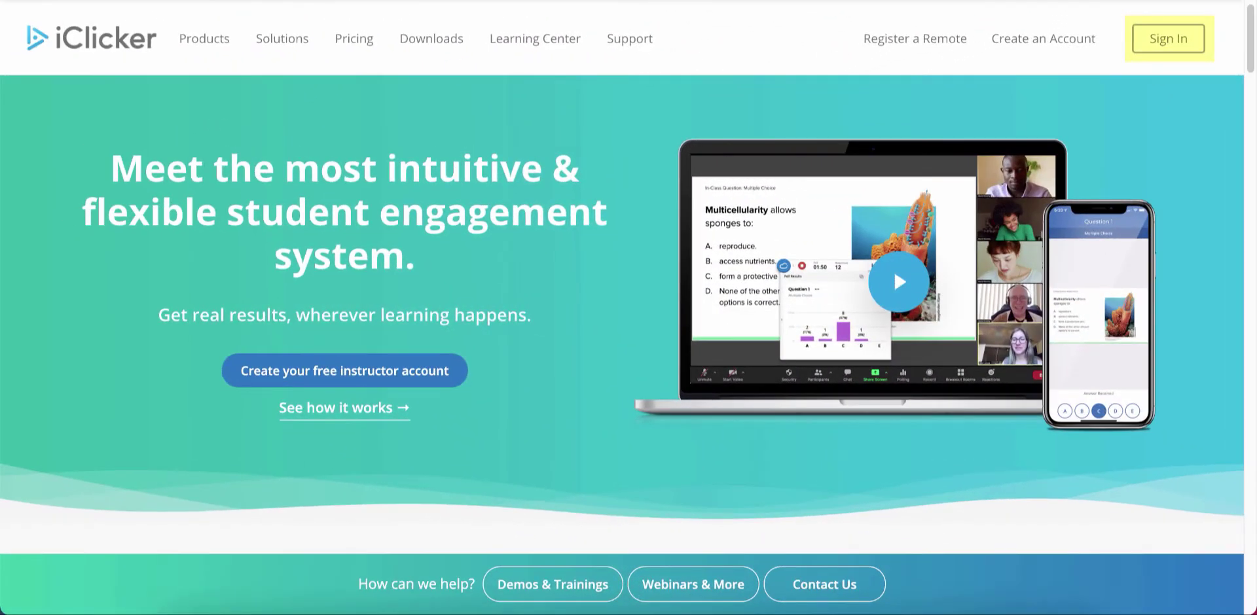
Sign in as an instructor with the trainer account's email and password.
click(1161, 40)
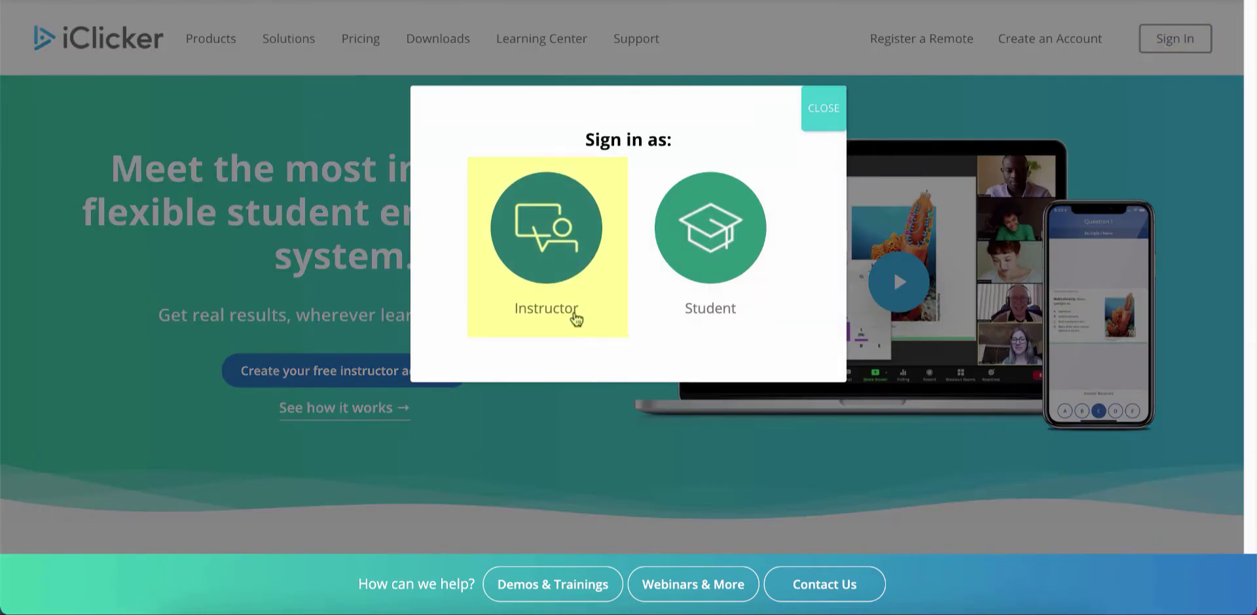
click(560, 294)
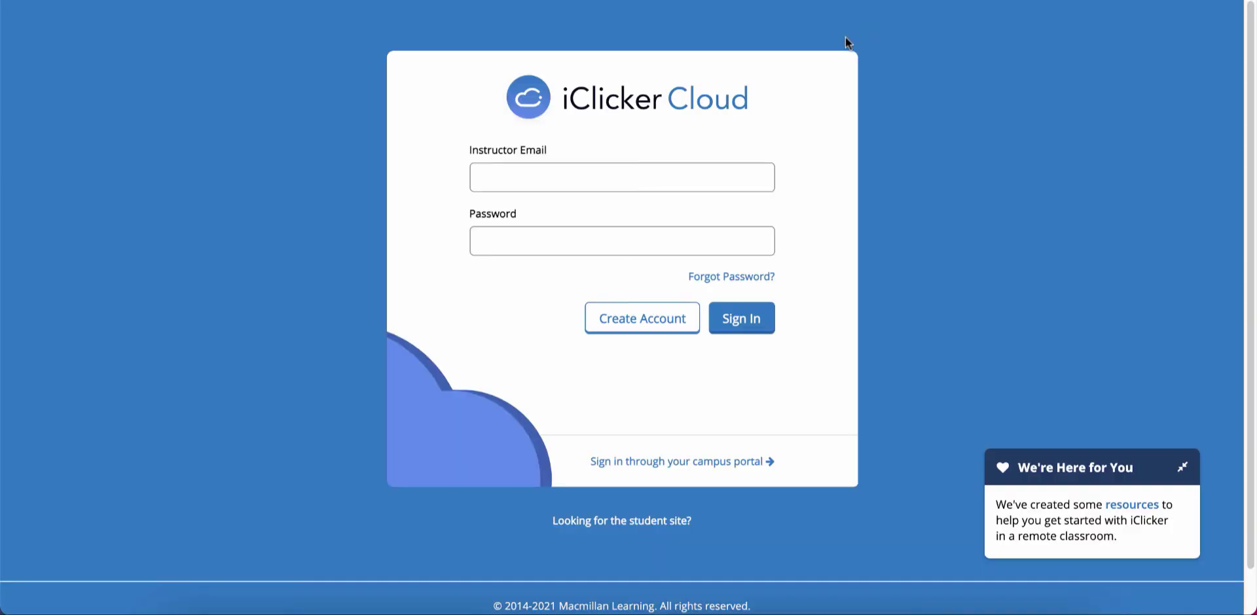
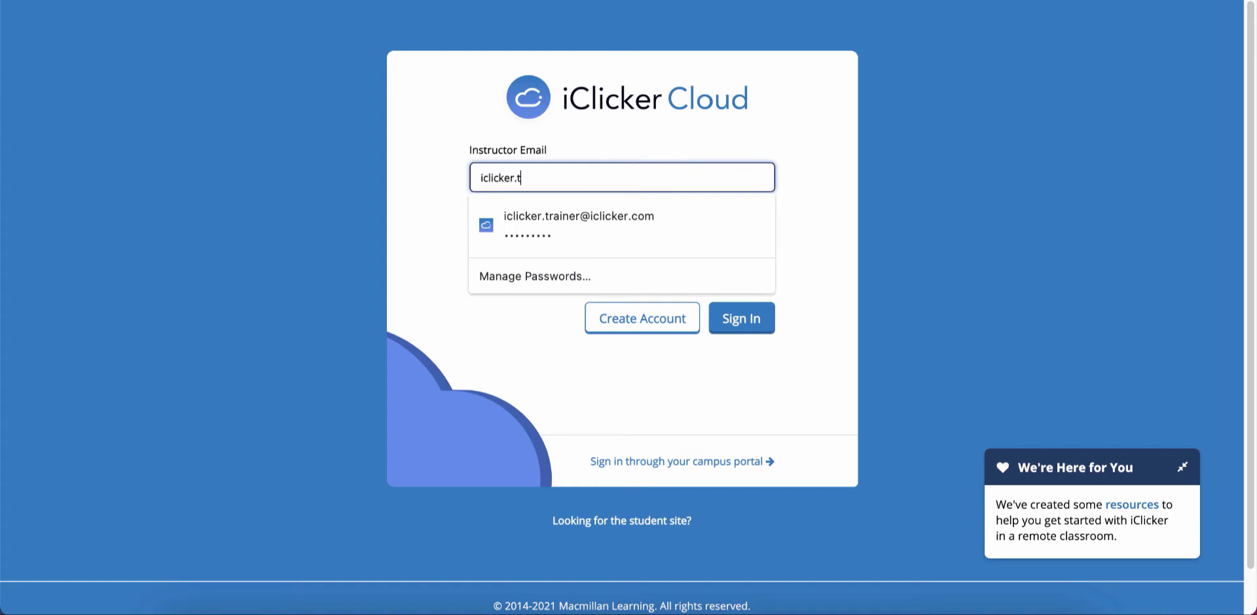
key(Return)
text(•••••••••)
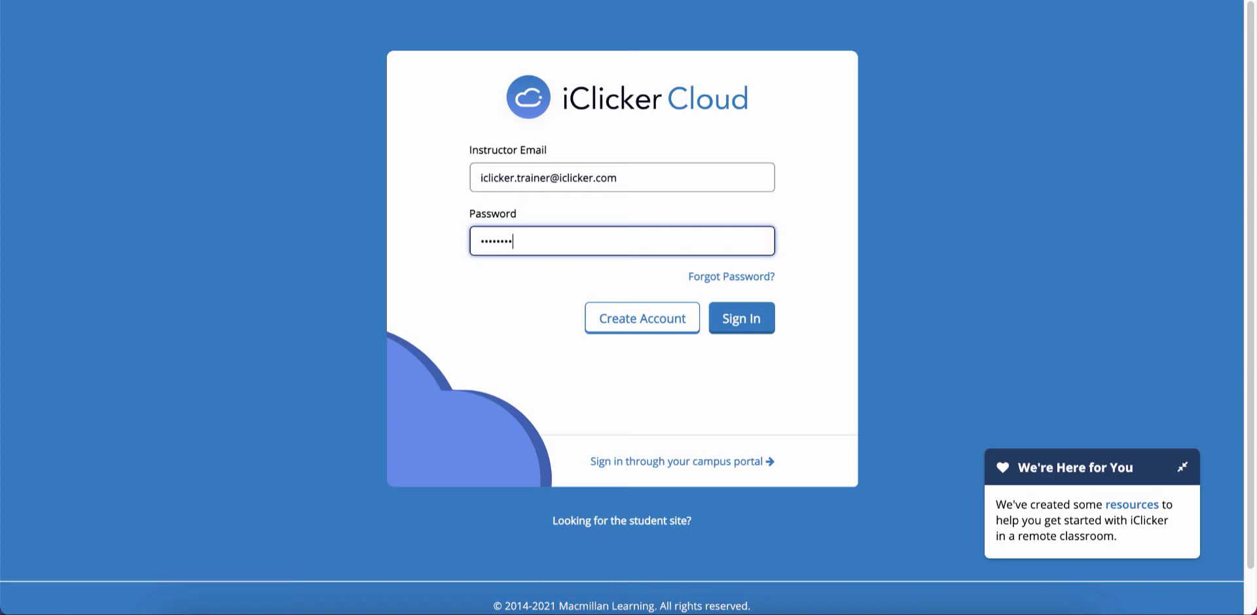
click(726, 320)
click(727, 324)
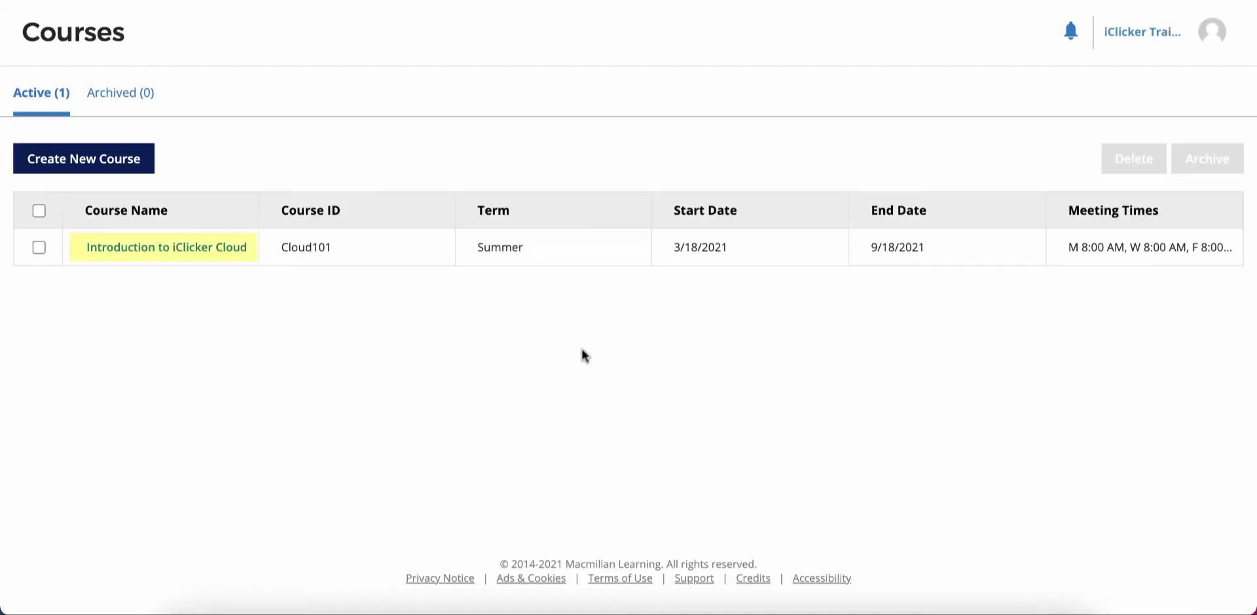
Mark E correct for Question 2 in the Session 1 - 03/18/21 poll, then check the question and poll action menus.
click(186, 251)
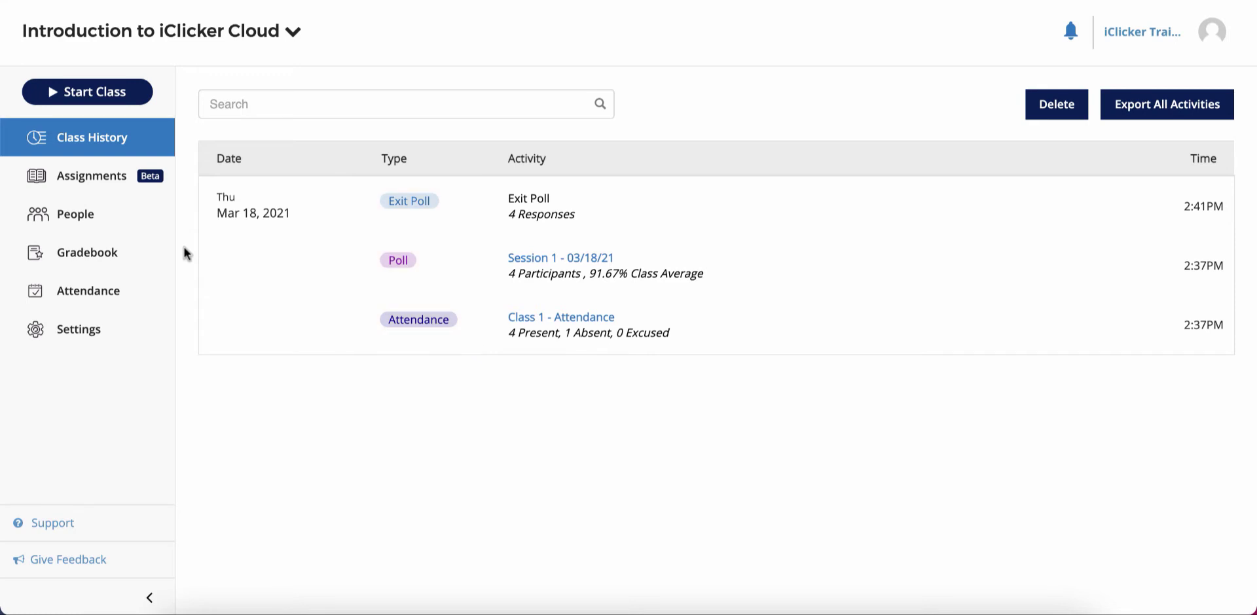
click(526, 259)
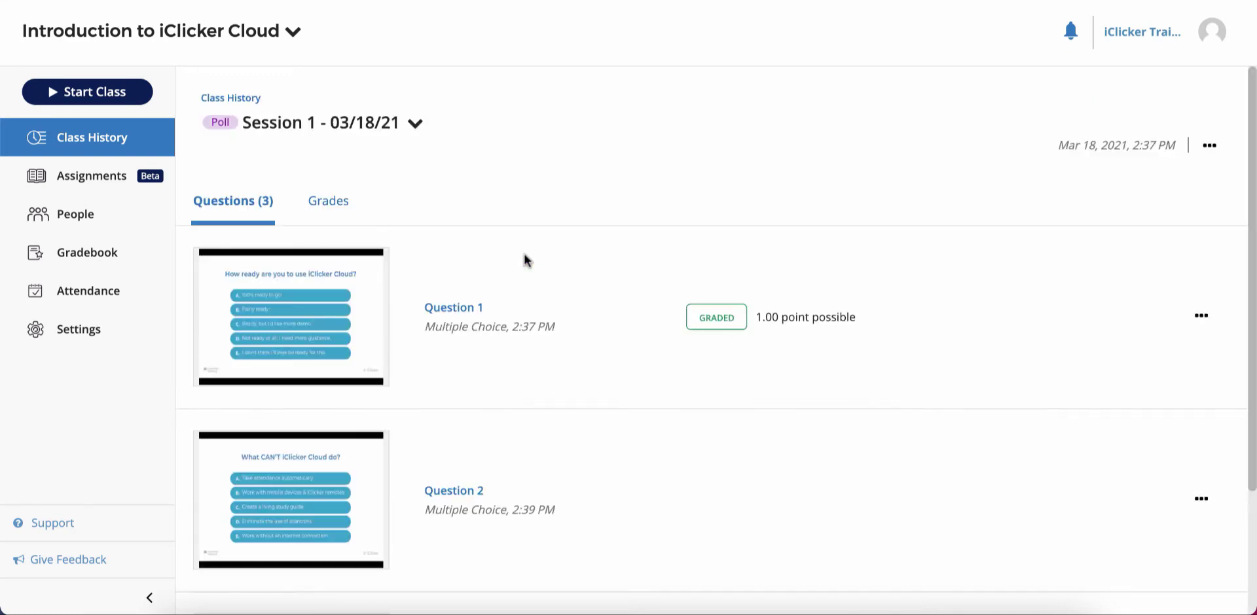
click(474, 497)
scroll(877, 413, down, 3)
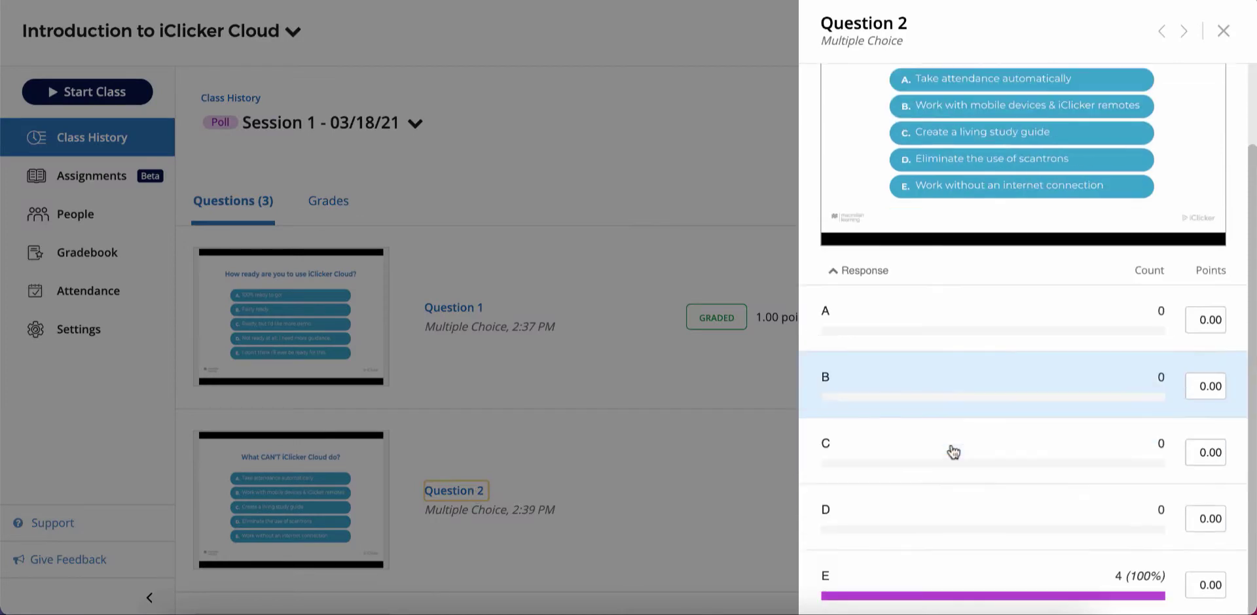
click(956, 567)
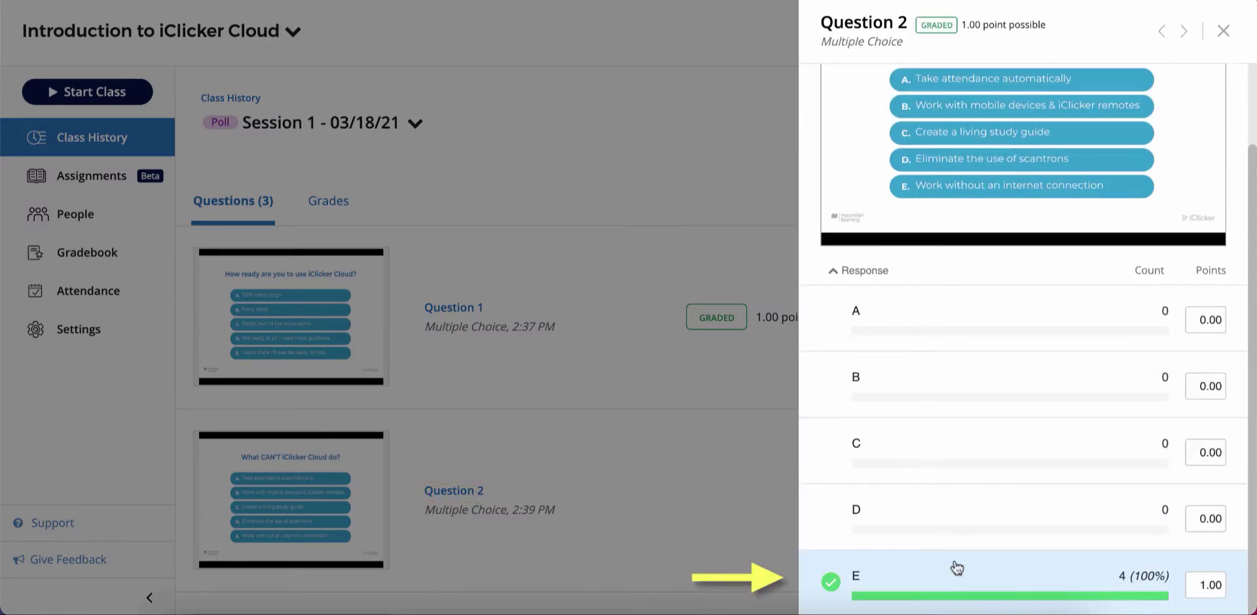
click(1223, 34)
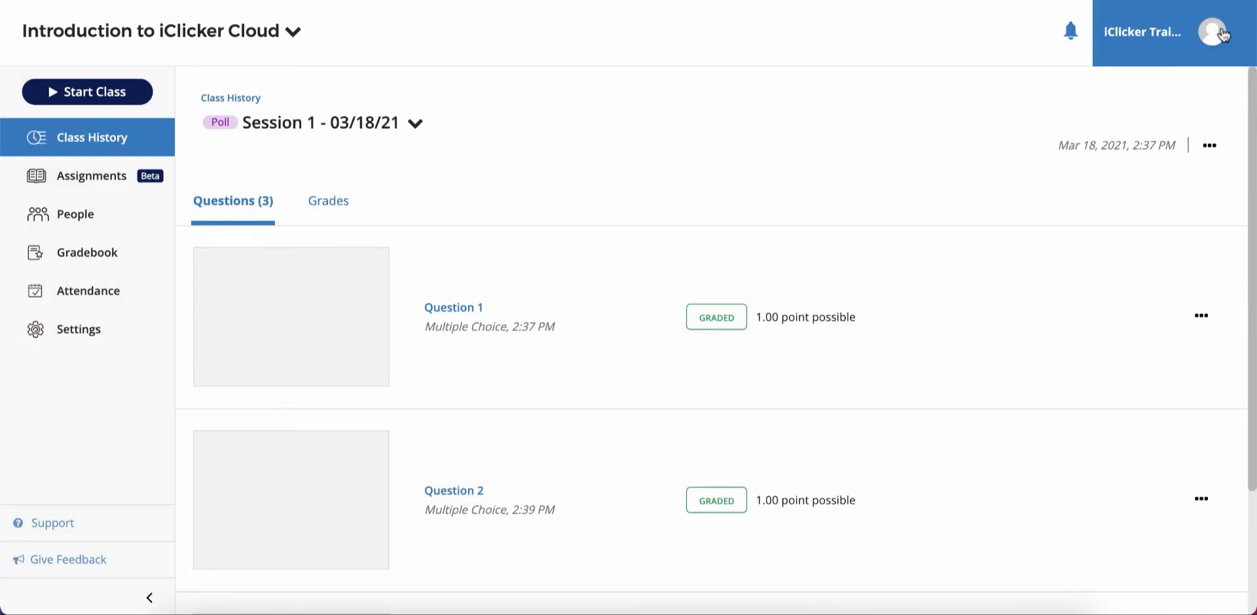
click(1201, 315)
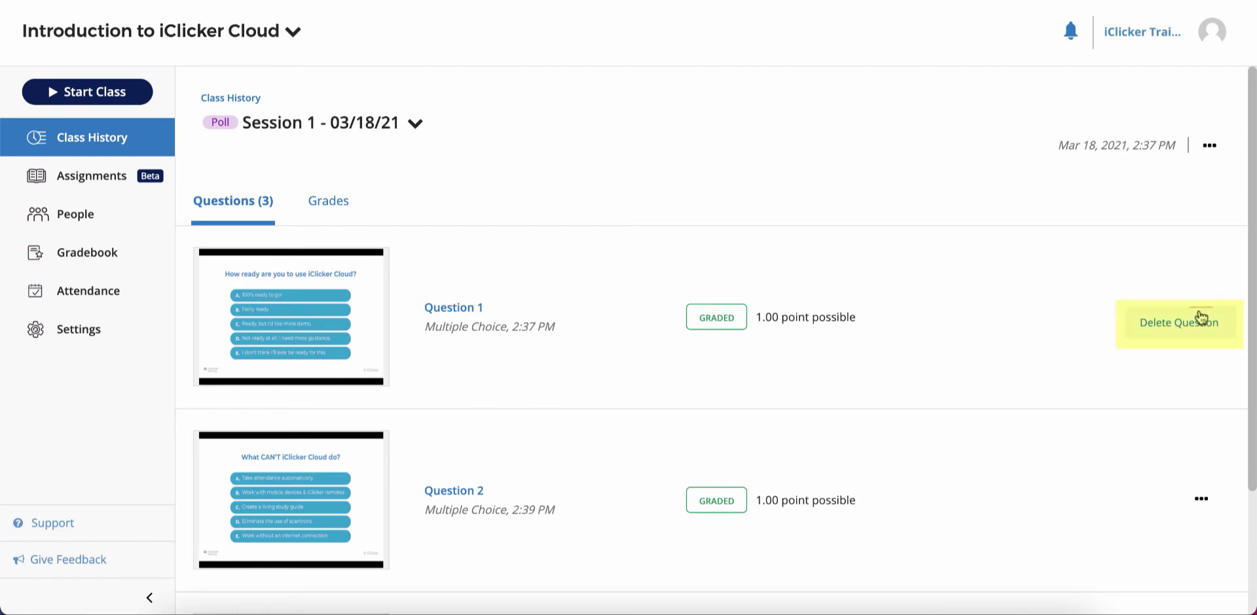
click(1215, 155)
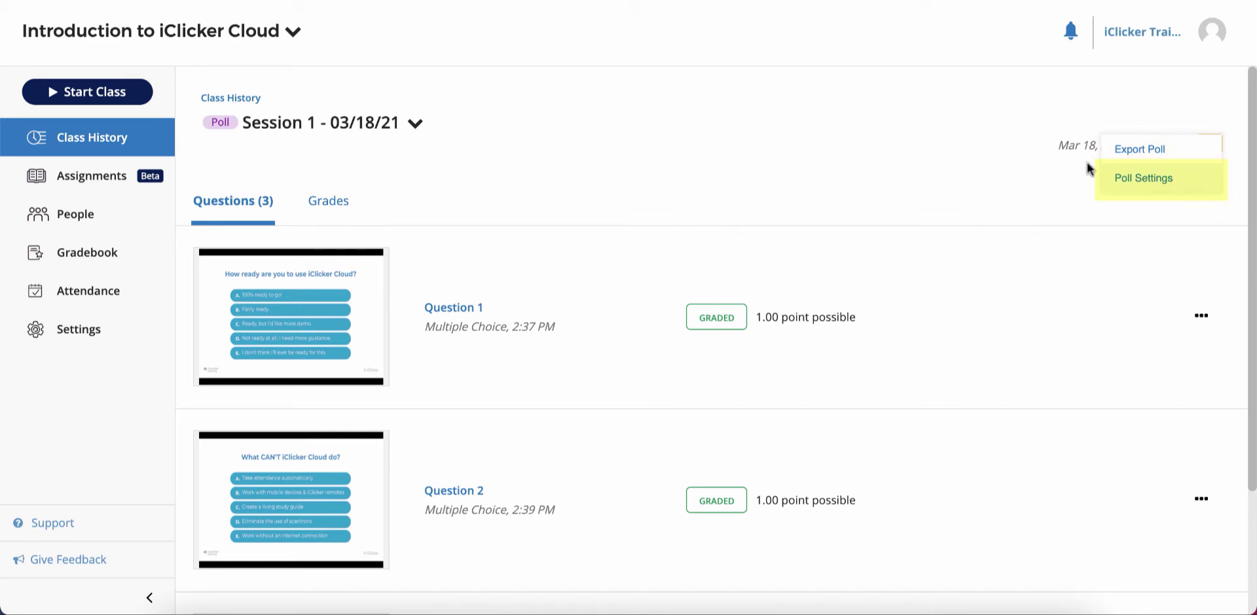
Open Assignments, preview the new-assignment form, and cancel back to the Unit 1 Review Assignment list.
click(93, 183)
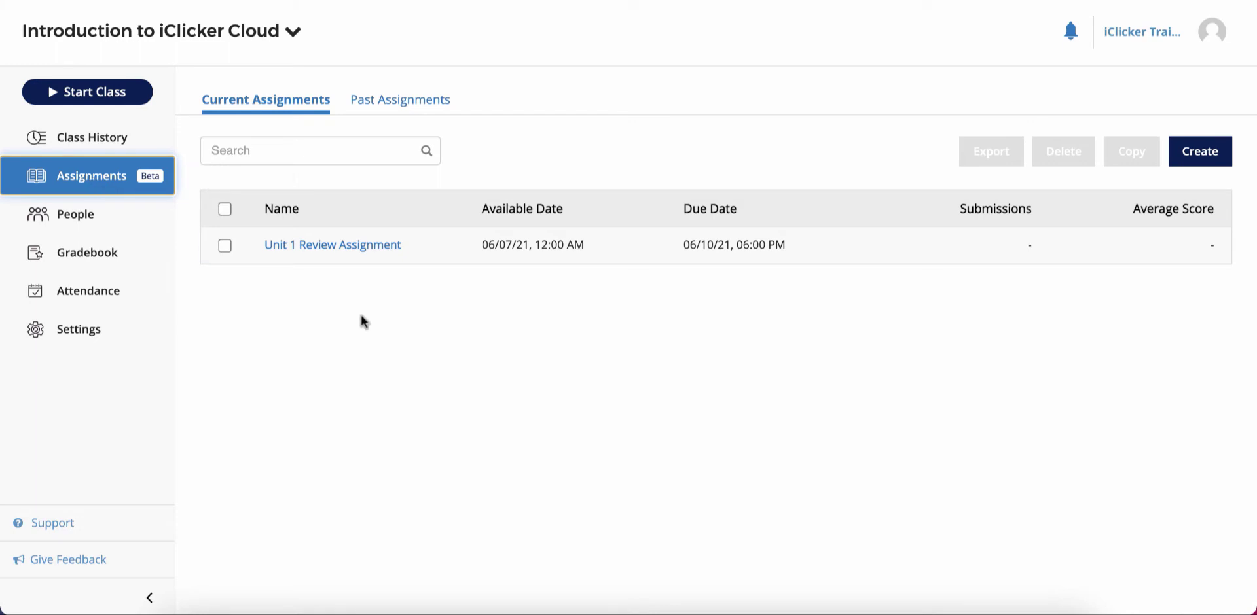
click(1198, 161)
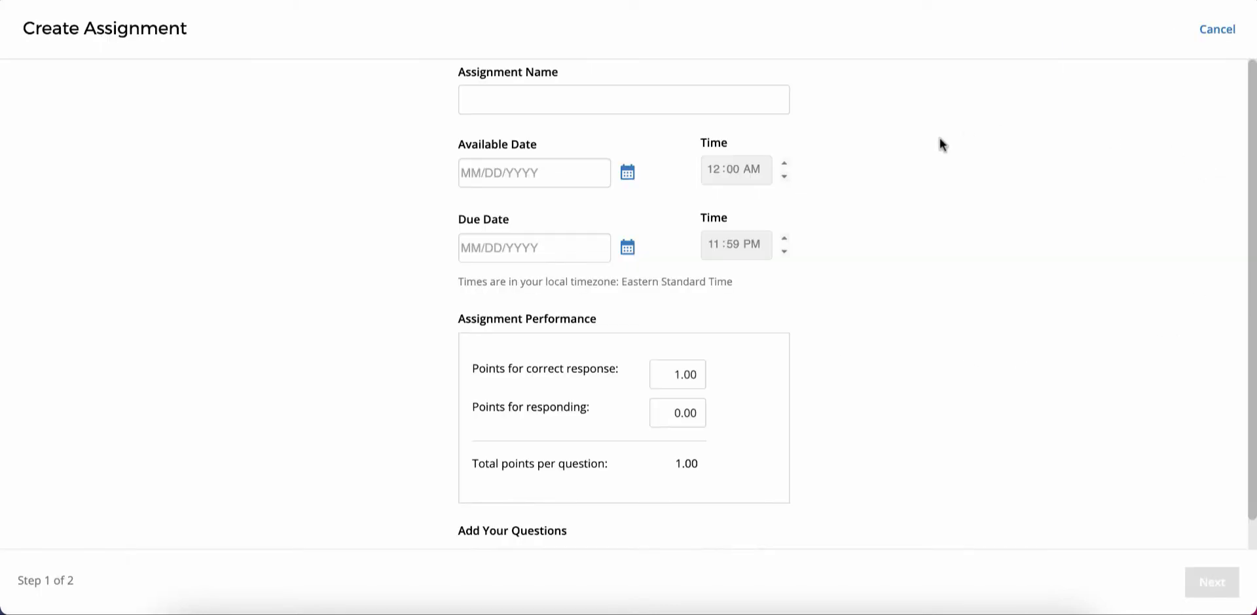
scroll(940, 138, down, 3)
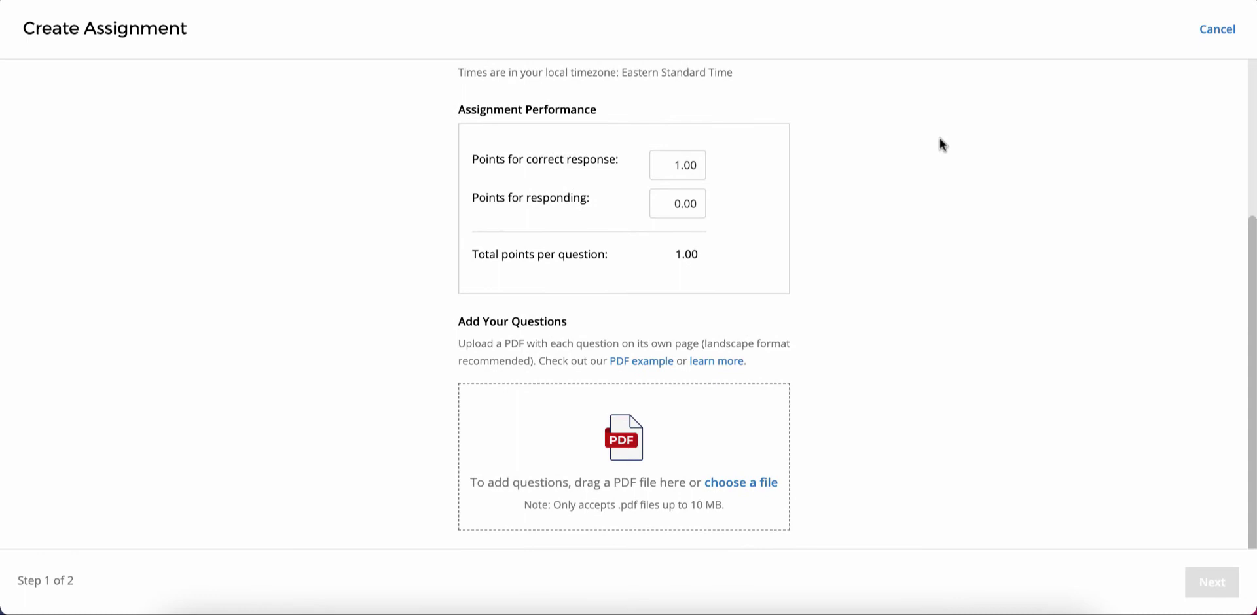
click(1212, 30)
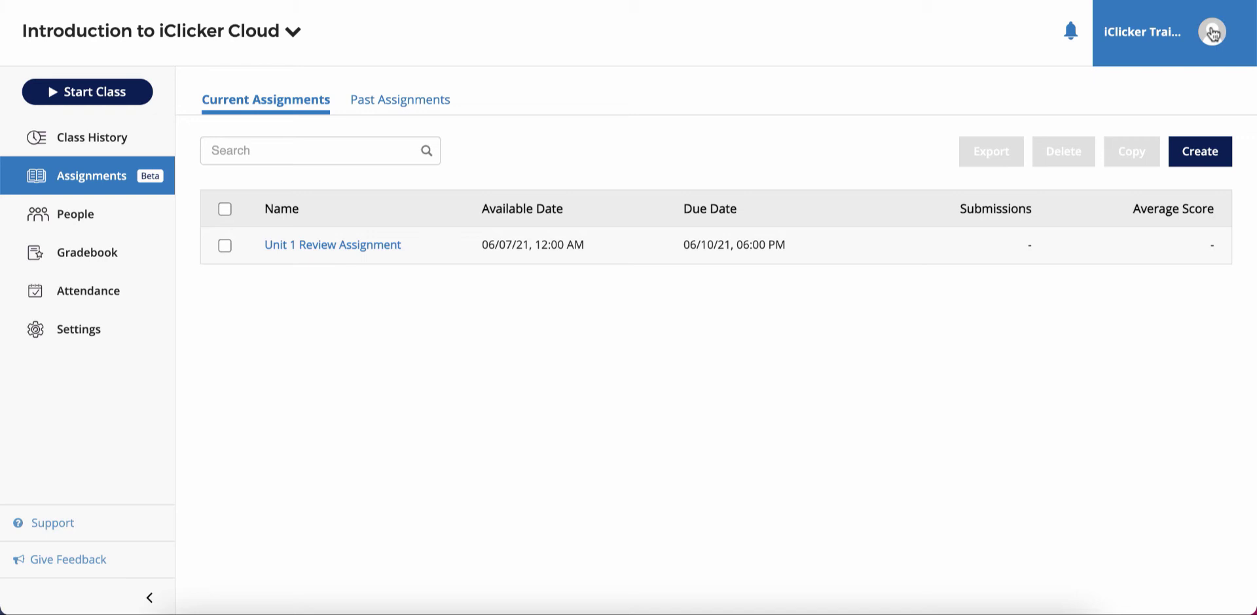
Adjust a student's Session 1 performance score to 3.00 for 4.00/4.00, then return to the roster.
click(96, 216)
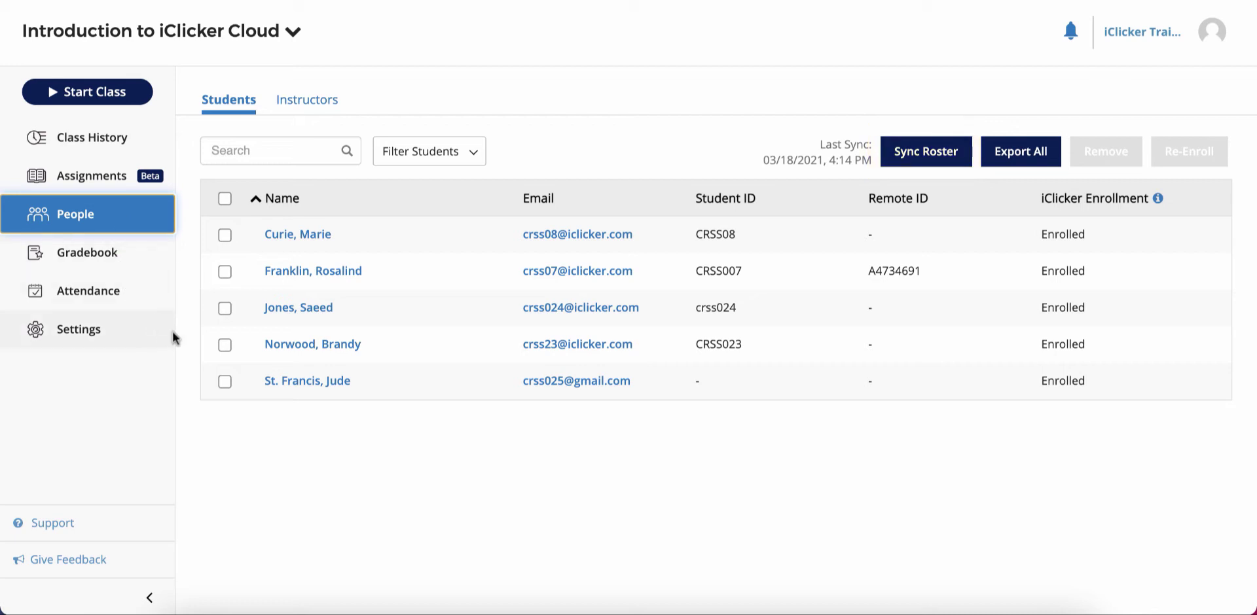
click(290, 350)
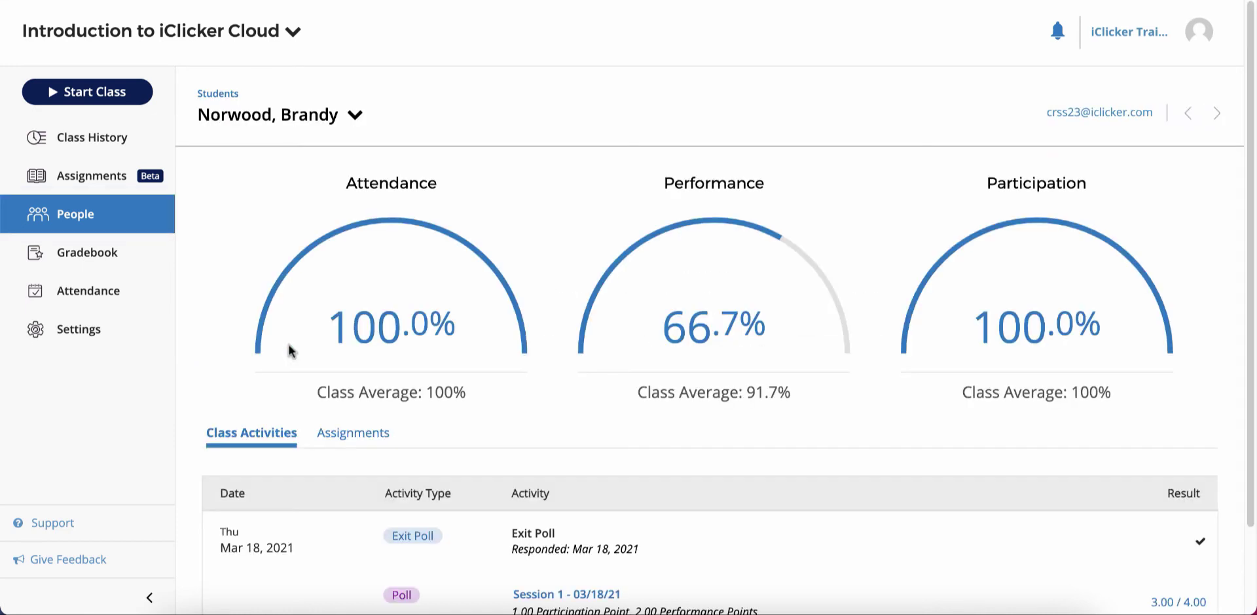
scroll(289, 344, down, 2)
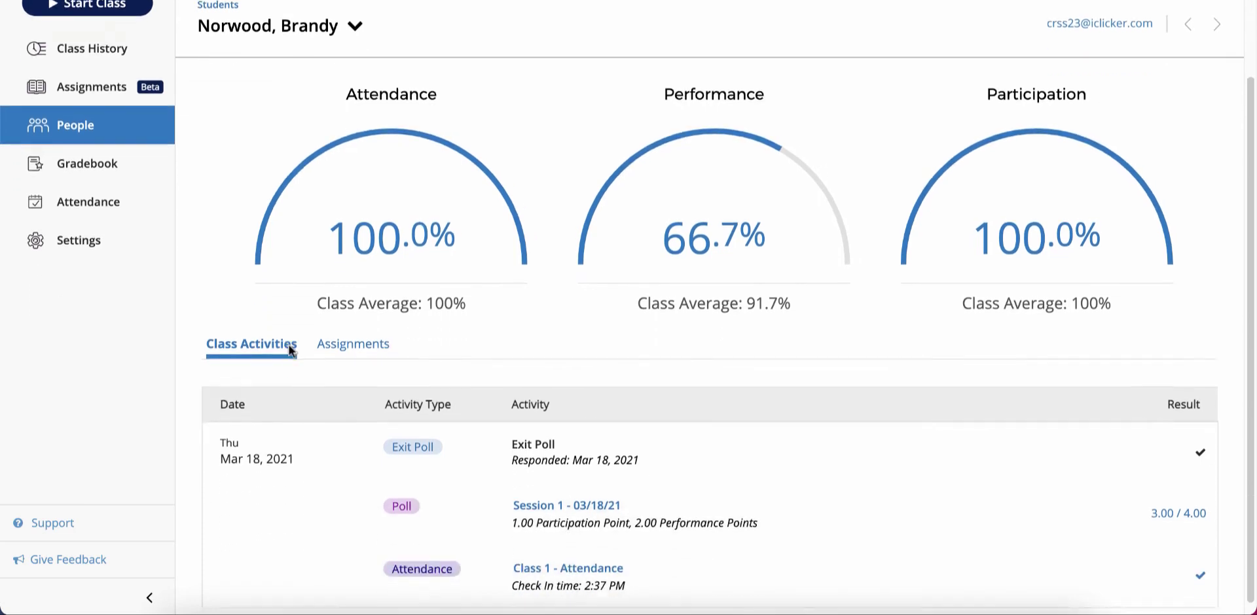
click(562, 496)
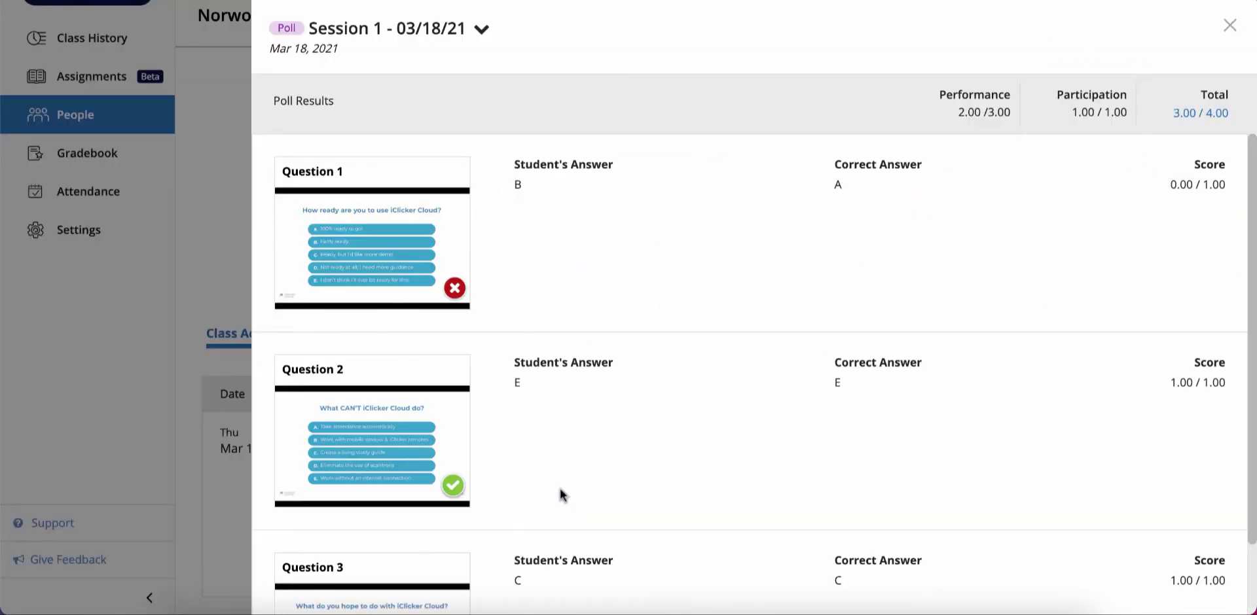
click(1201, 113)
double_click(604, 245)
text(3.00)
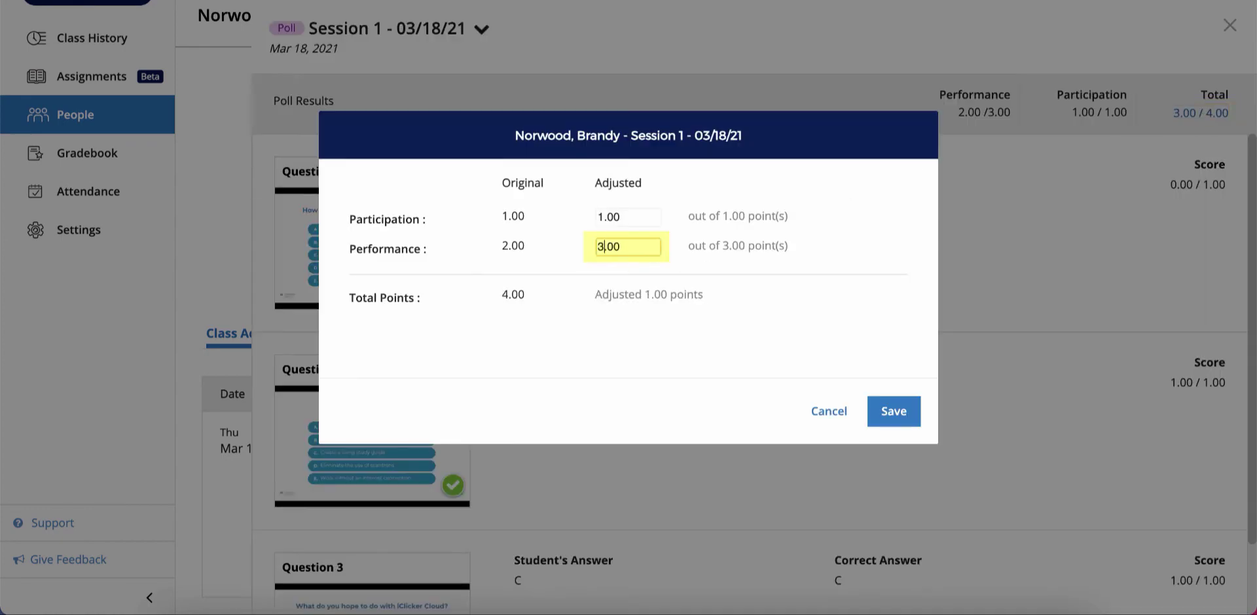
click(906, 411)
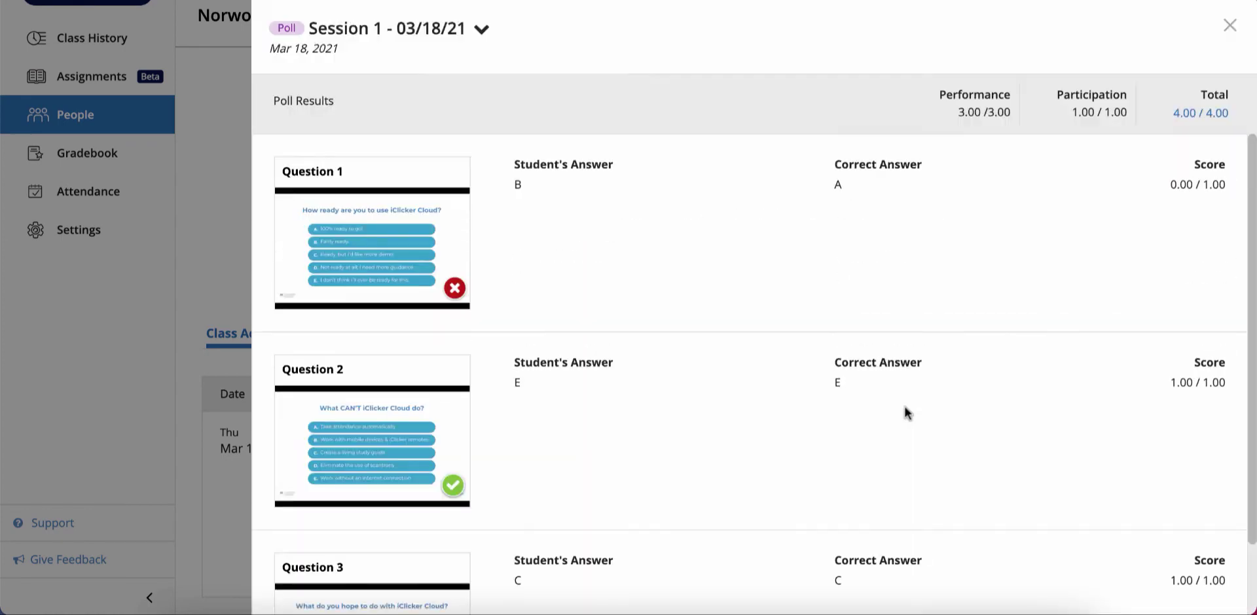
click(1231, 26)
click(143, 123)
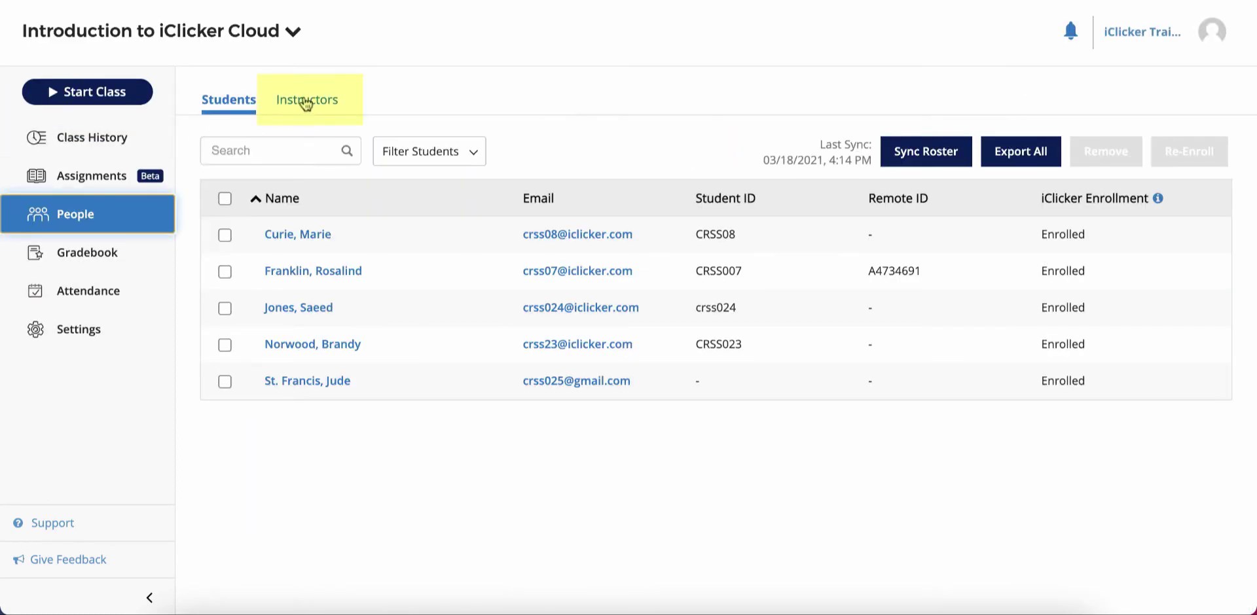
click(303, 104)
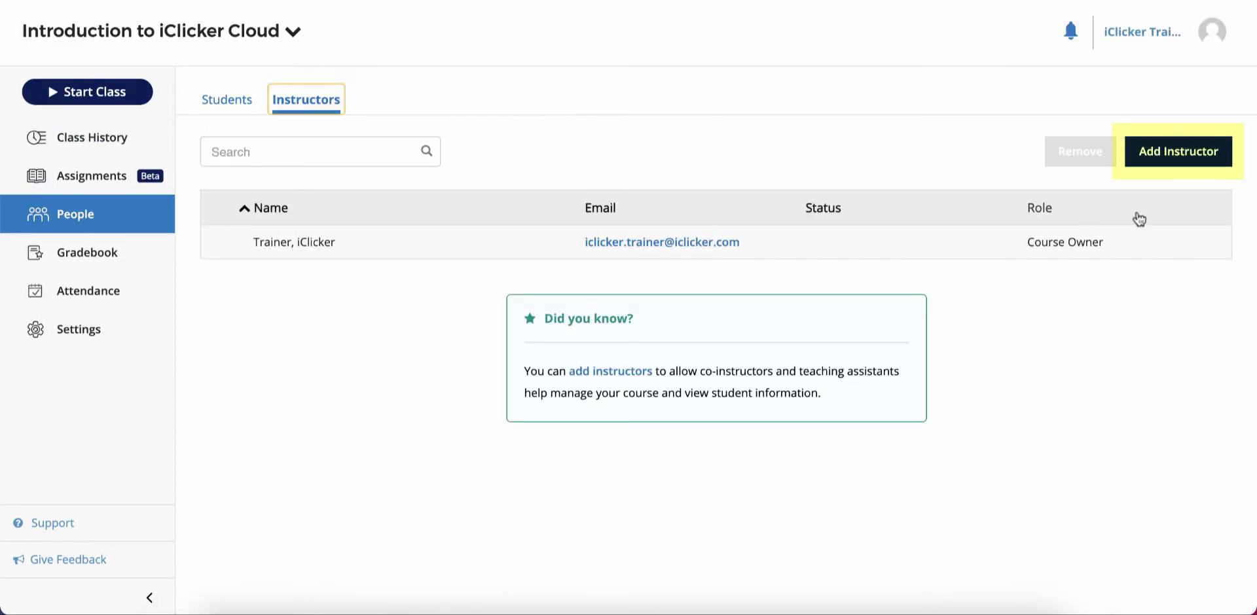
click(1182, 156)
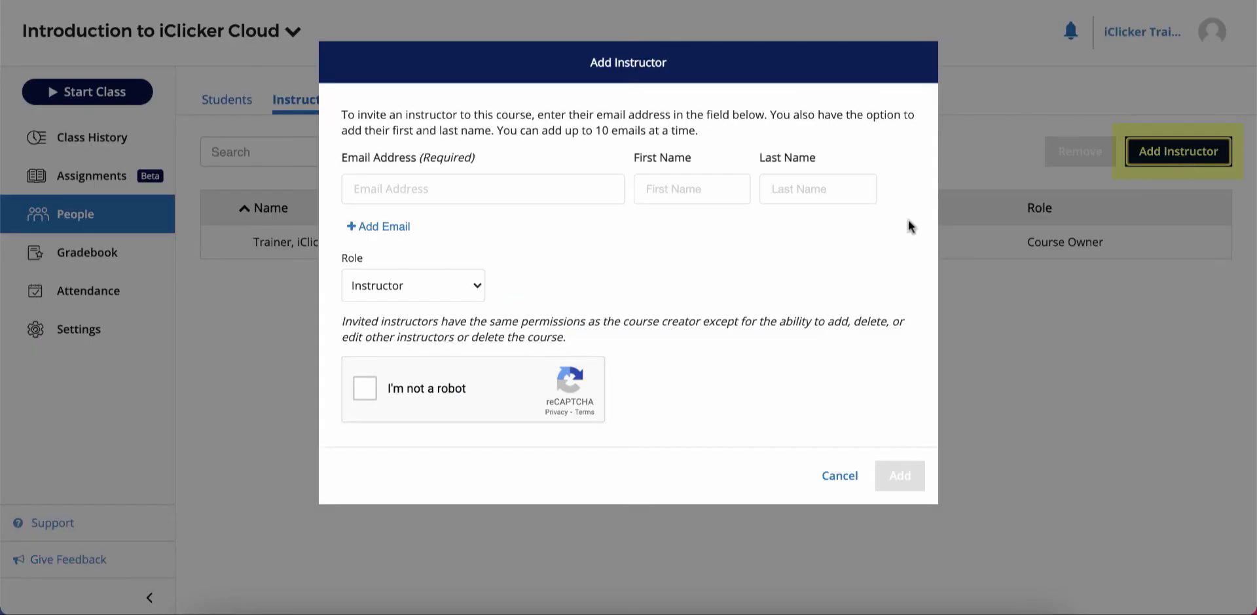
click(838, 476)
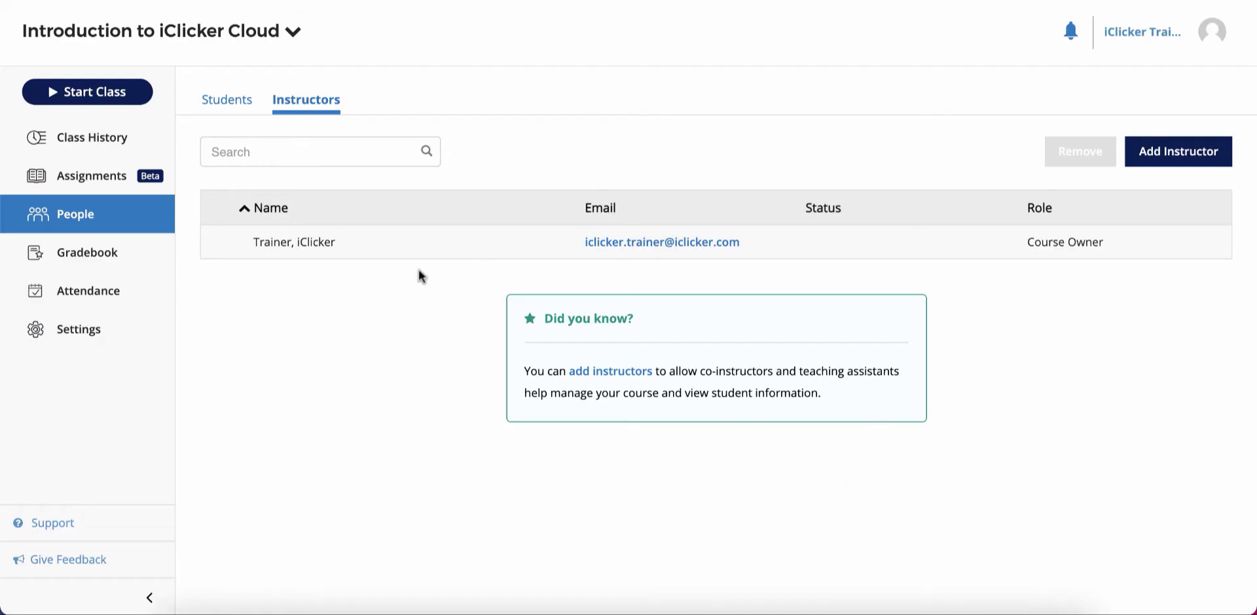
Open the Gradebook in its Details view with the Session 1 - 03/18/21 poll column.
click(143, 258)
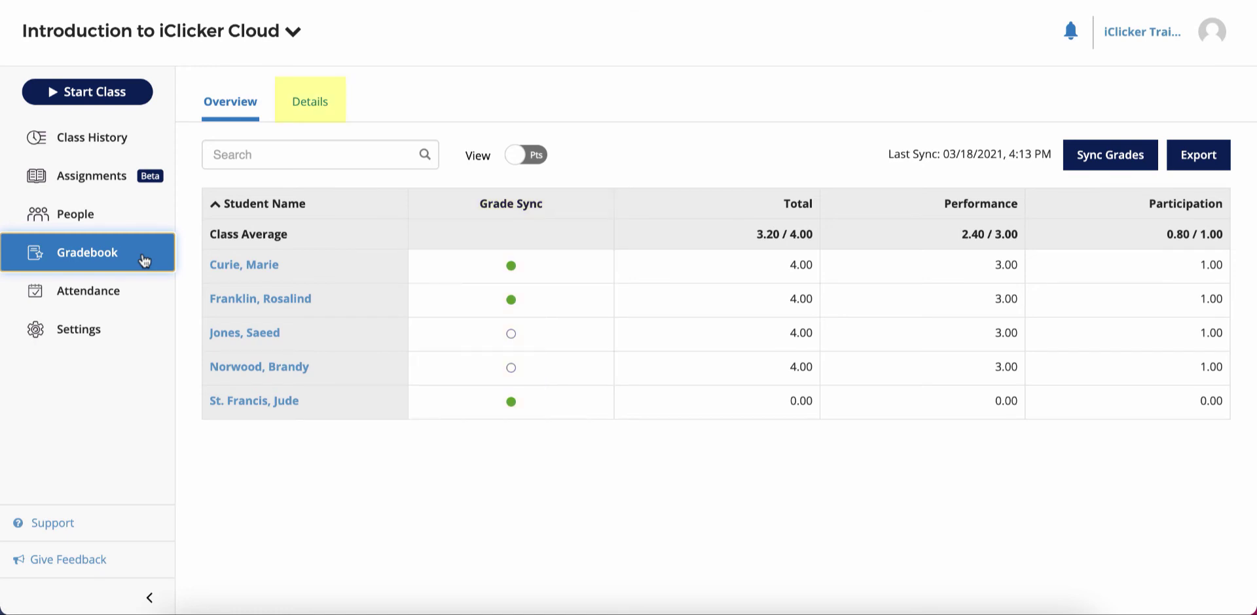
click(309, 110)
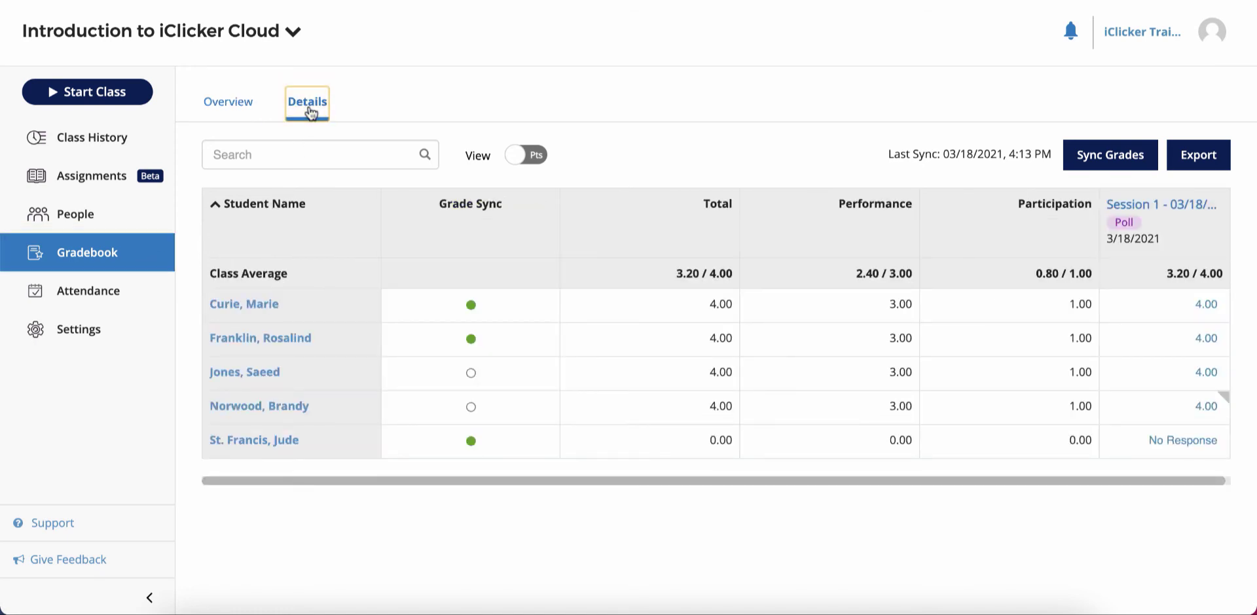
After reviewing Session 1 details, set the No Response student's Performance Adjusted score to 3.
click(1164, 209)
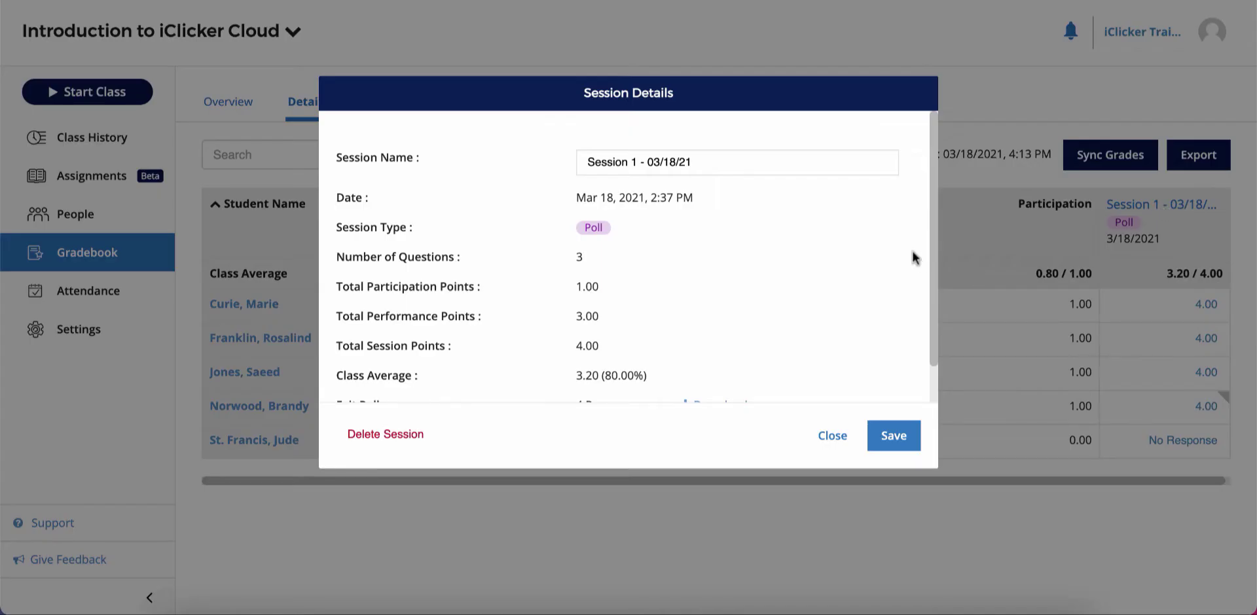
scroll(914, 257, down, 1)
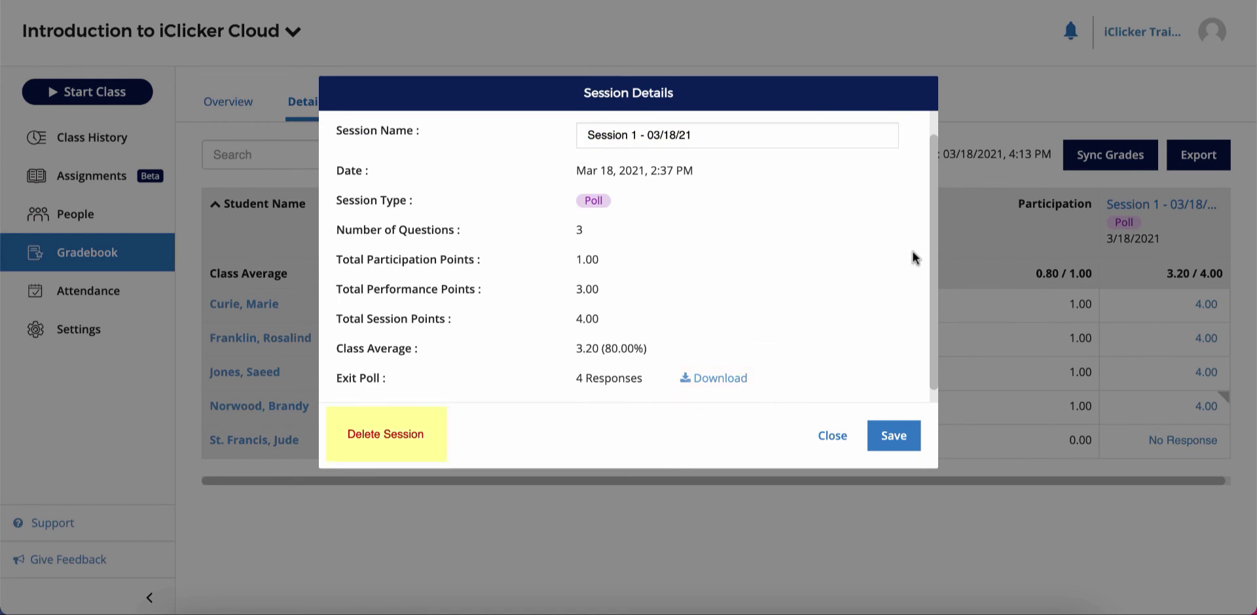
click(830, 434)
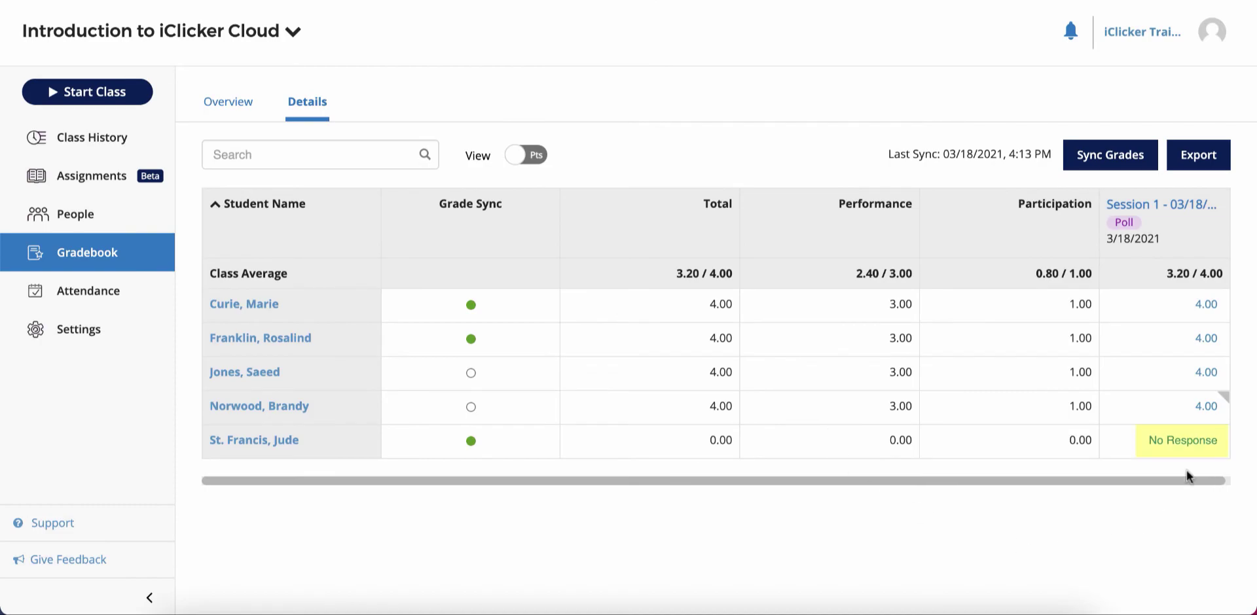
click(1182, 443)
click(603, 246)
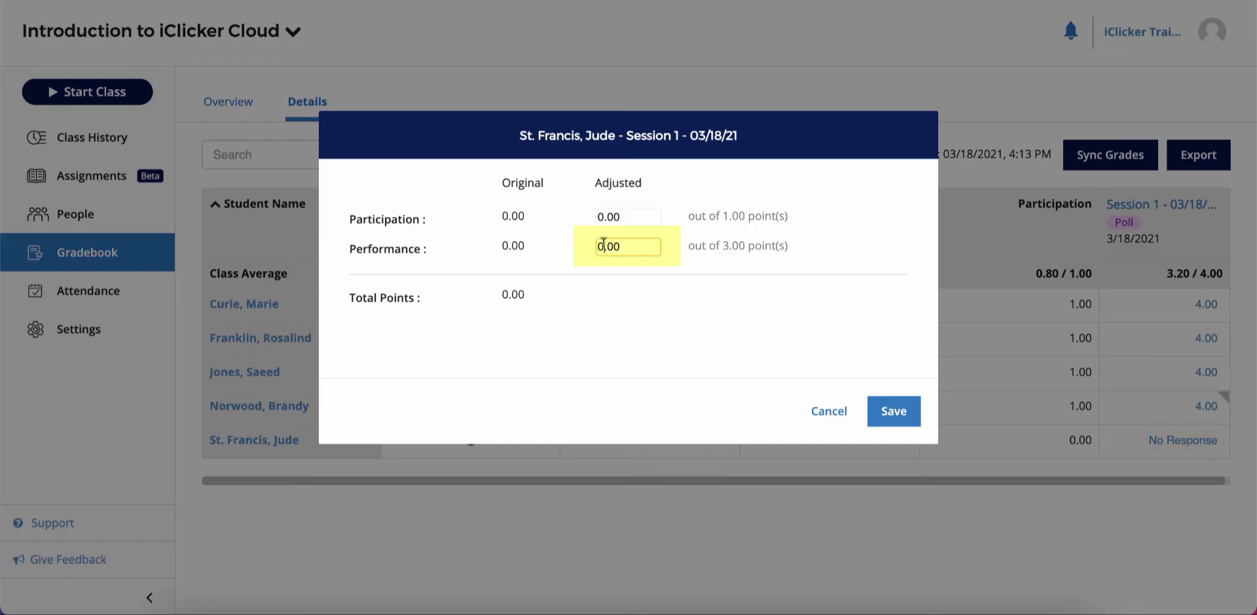
key(BackSpace)
text(3)
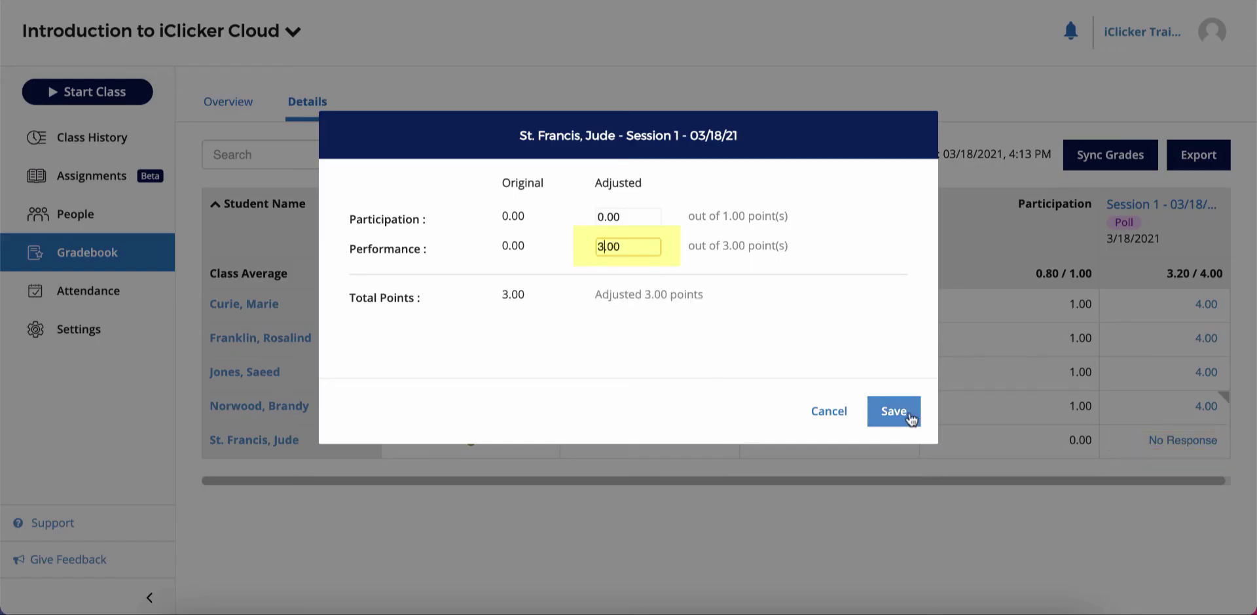
click(906, 416)
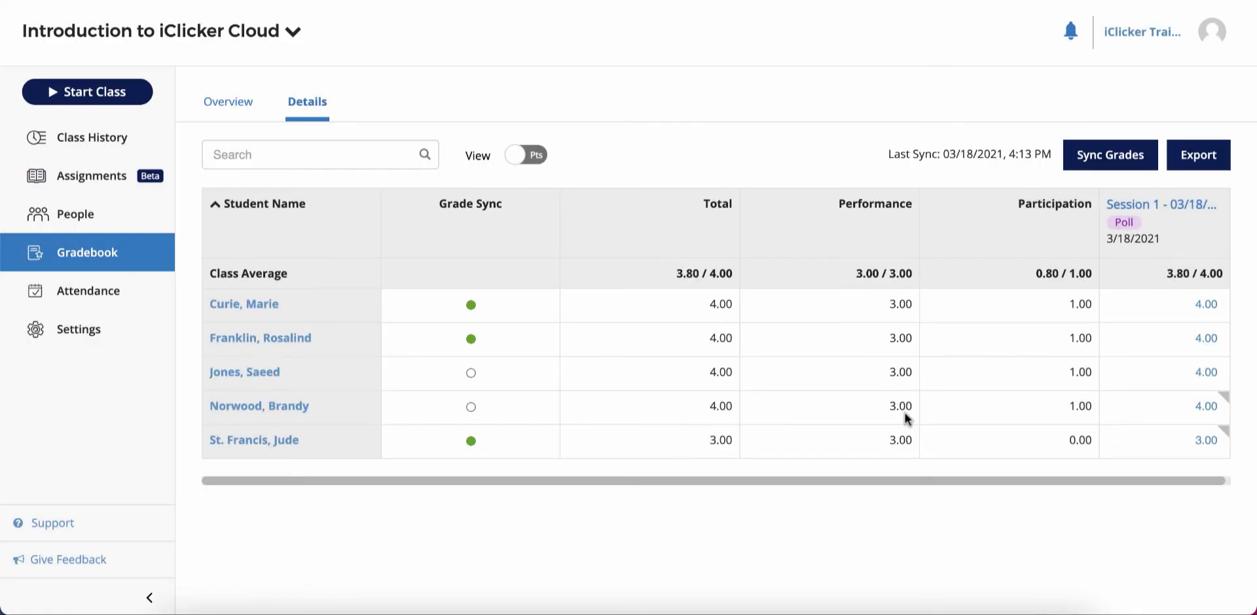
On the Attendance page, change the absent student's Class 1 record to Excused and save.
click(141, 297)
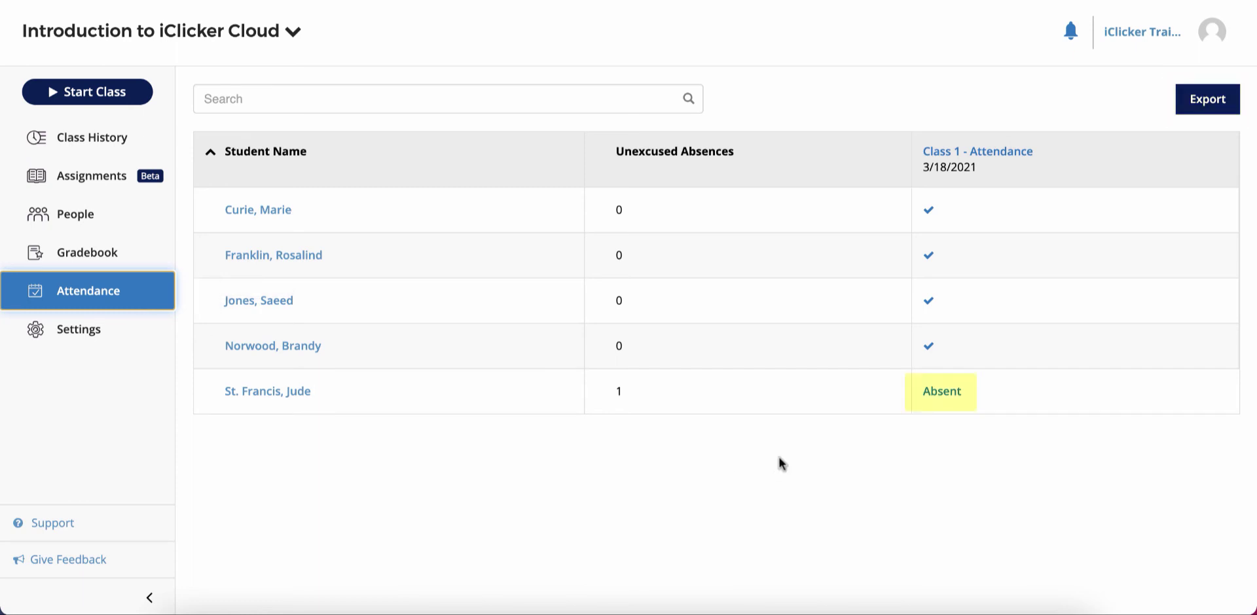
click(971, 400)
click(652, 190)
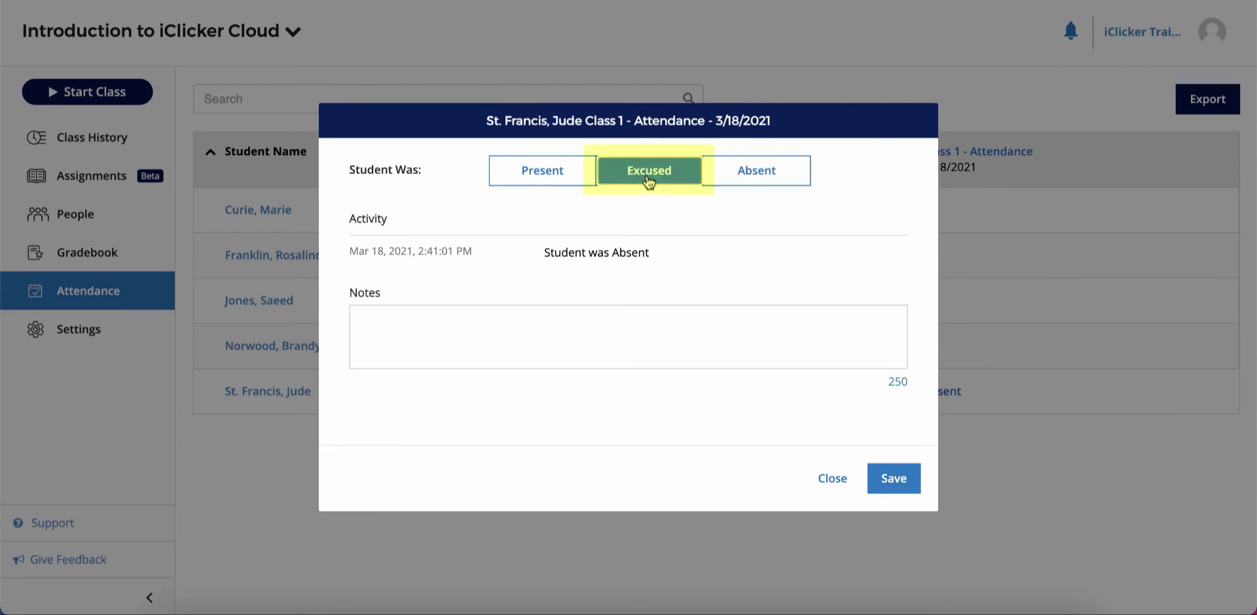
click(901, 484)
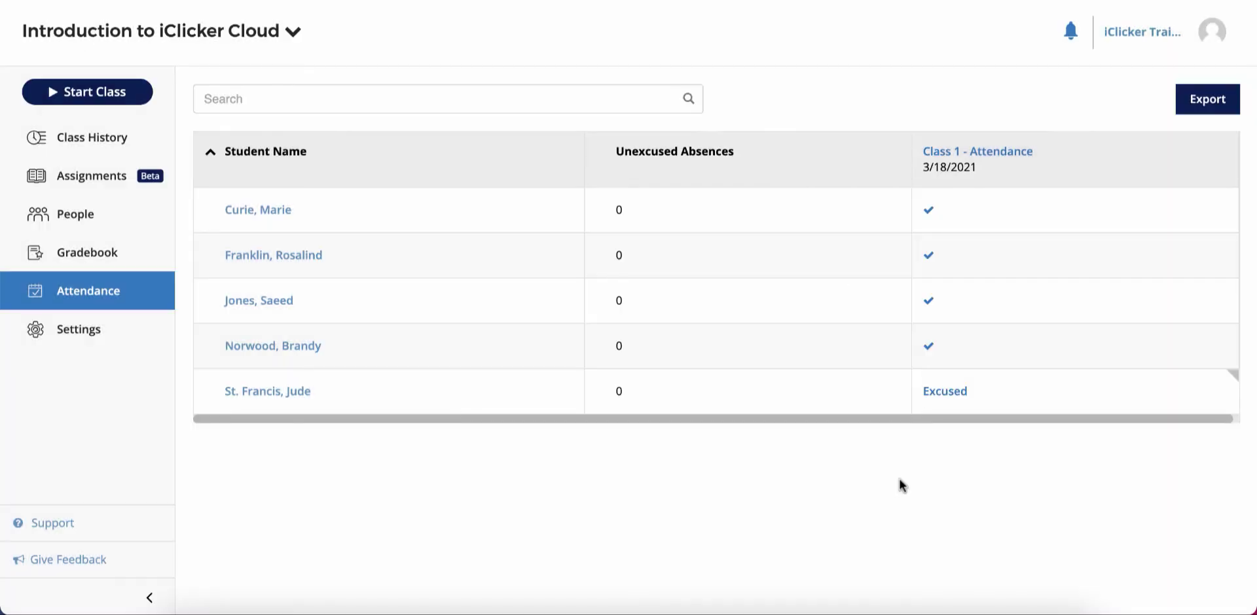
Browse the Course Details and Devices settings, ending on the Attendance tab.
click(100, 332)
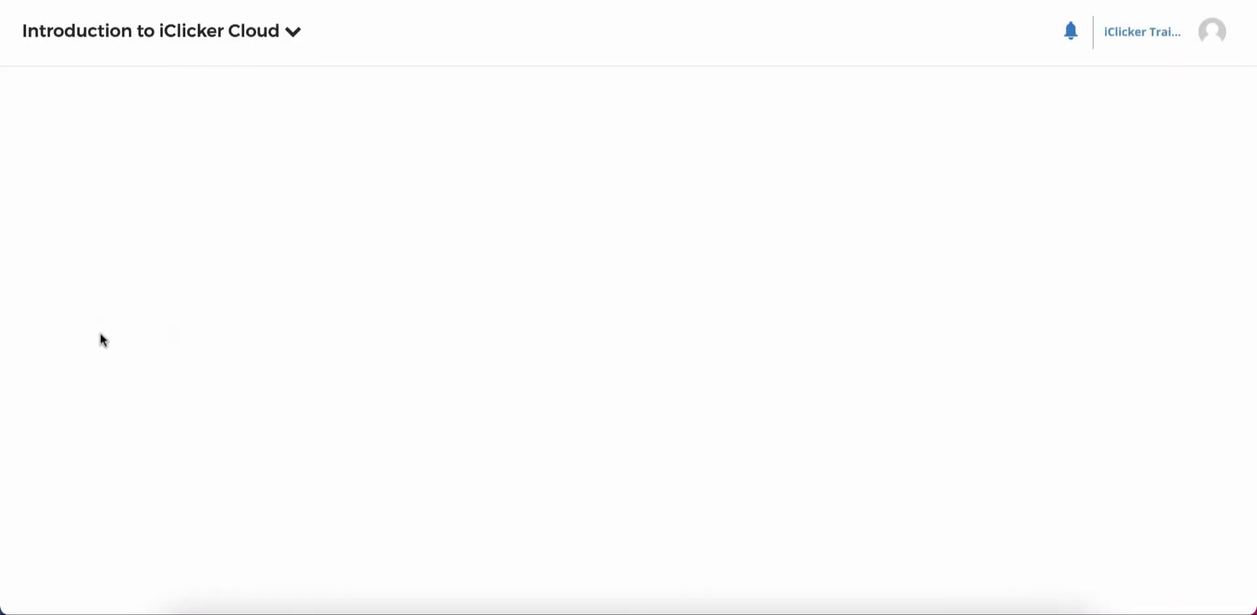
scroll(266, 261, down, 6)
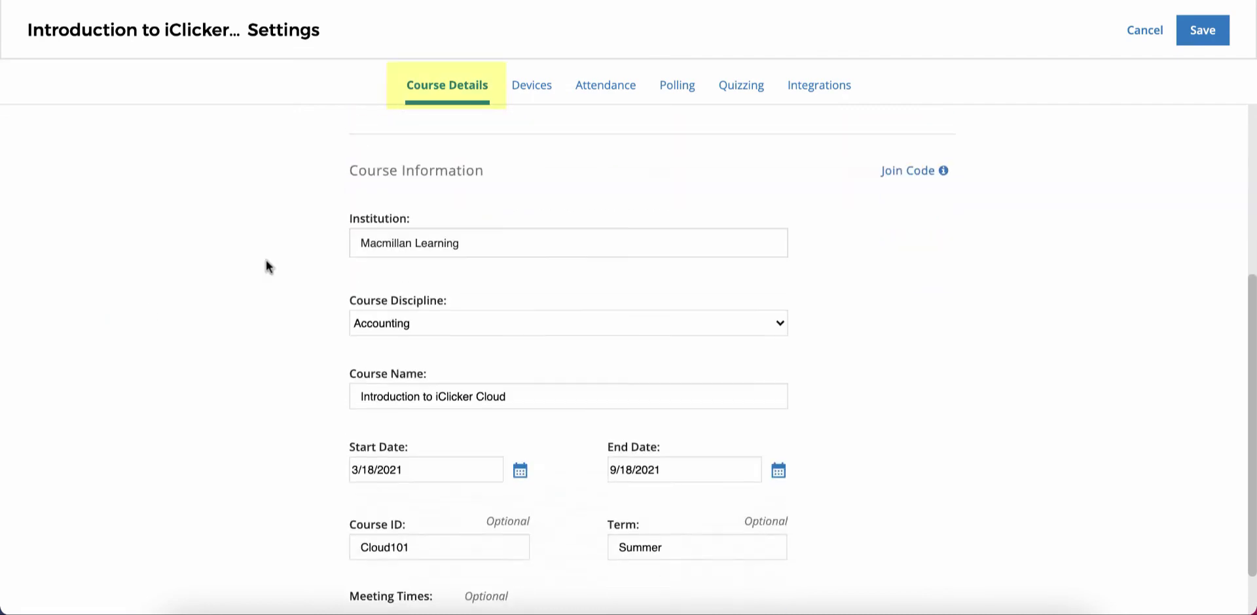
scroll(266, 261, up, 3)
scroll(266, 260, up, 3)
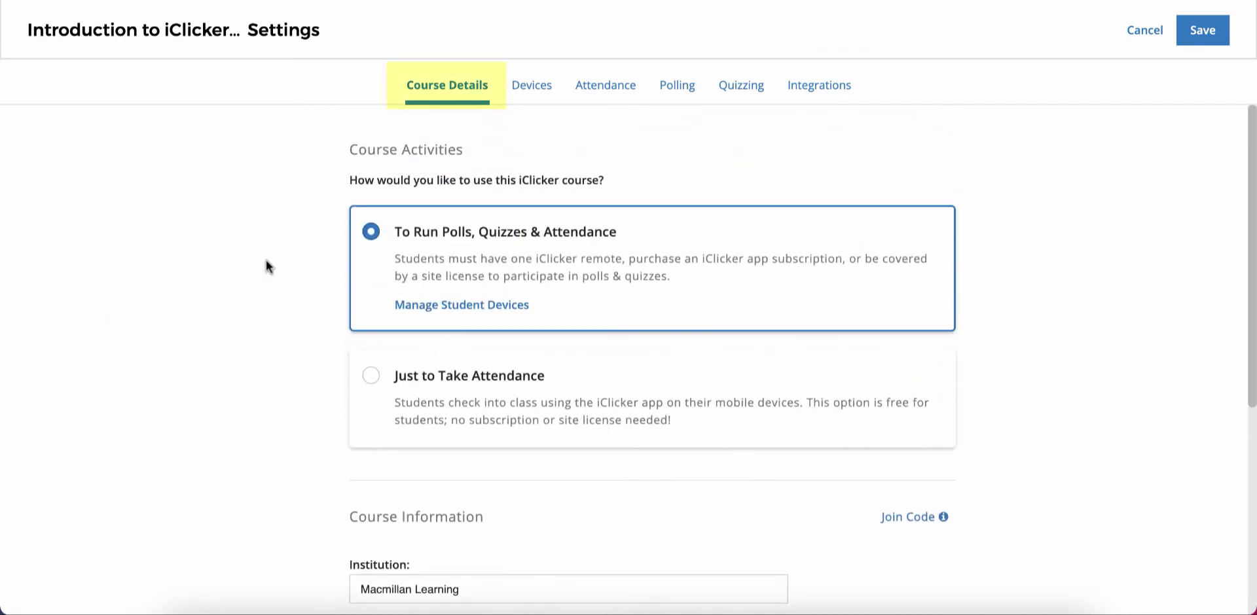
click(523, 91)
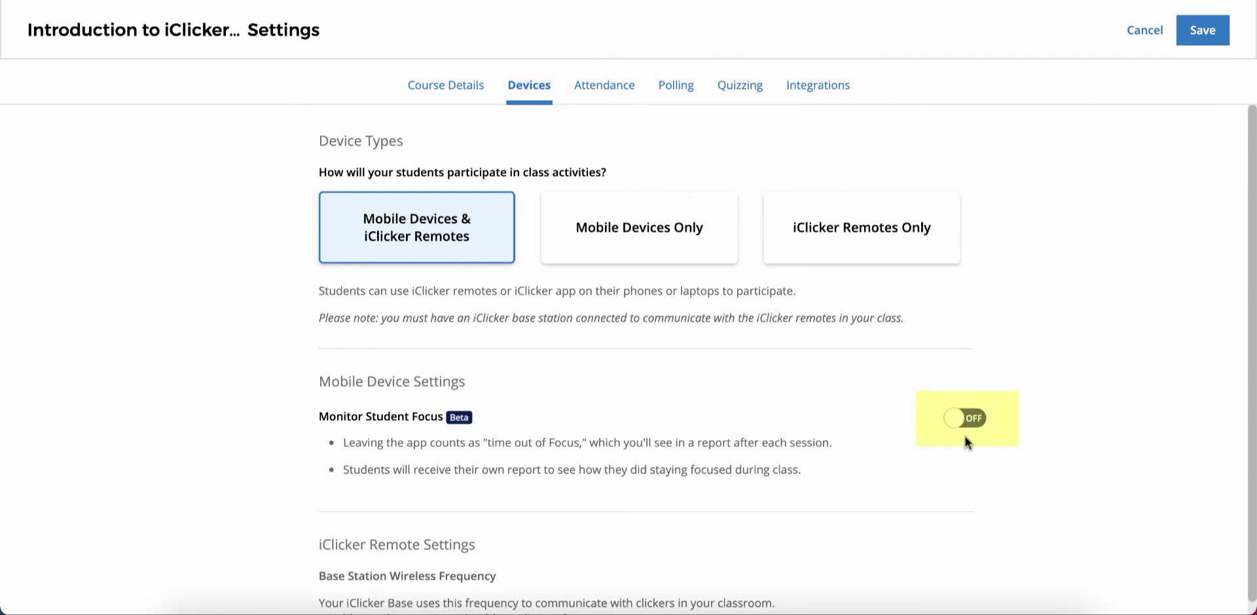
scroll(965, 438, down, 2)
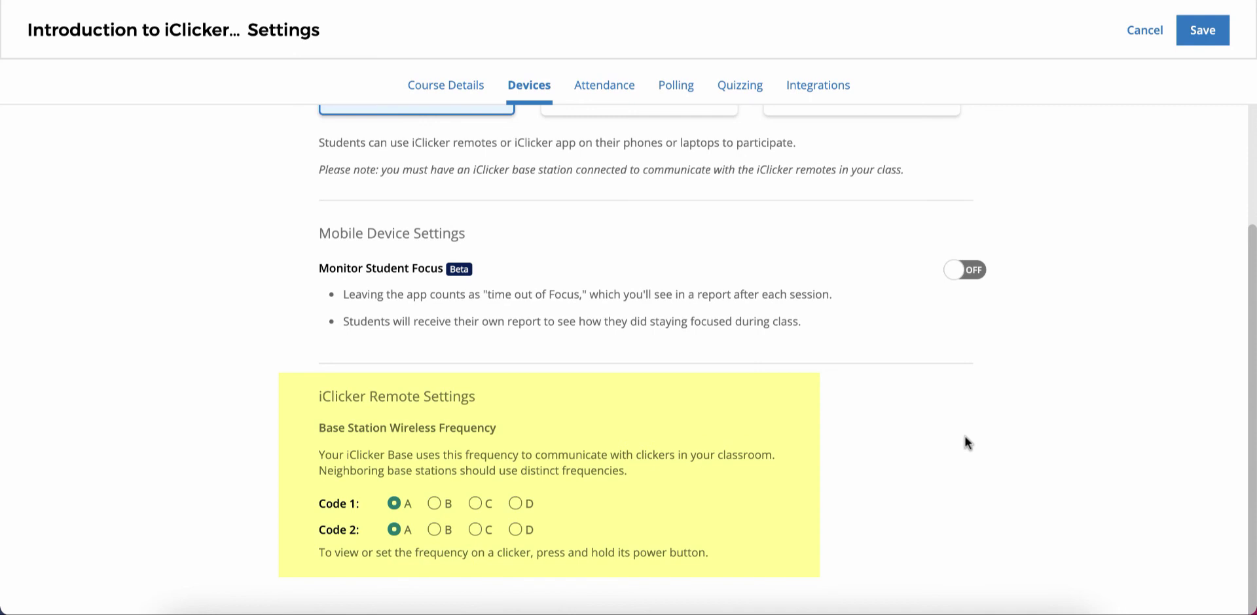
click(608, 87)
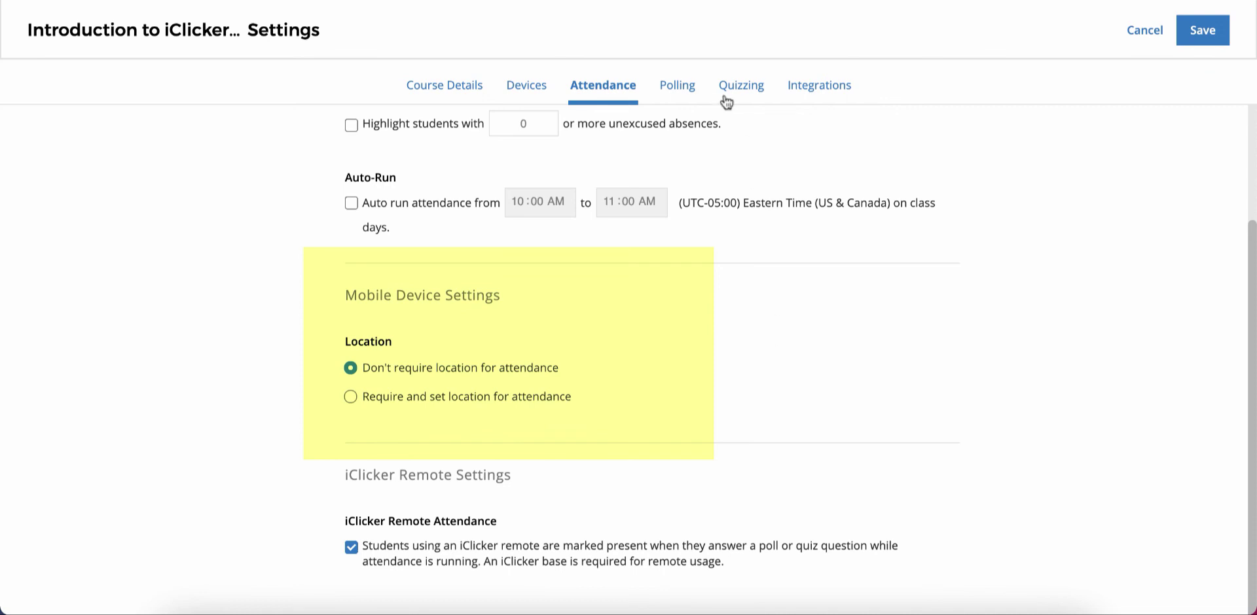
Scroll the Polling scoring settings, then view the Quizzing and Canvas Integrations tabs.
scroll(963, 241, down, 5)
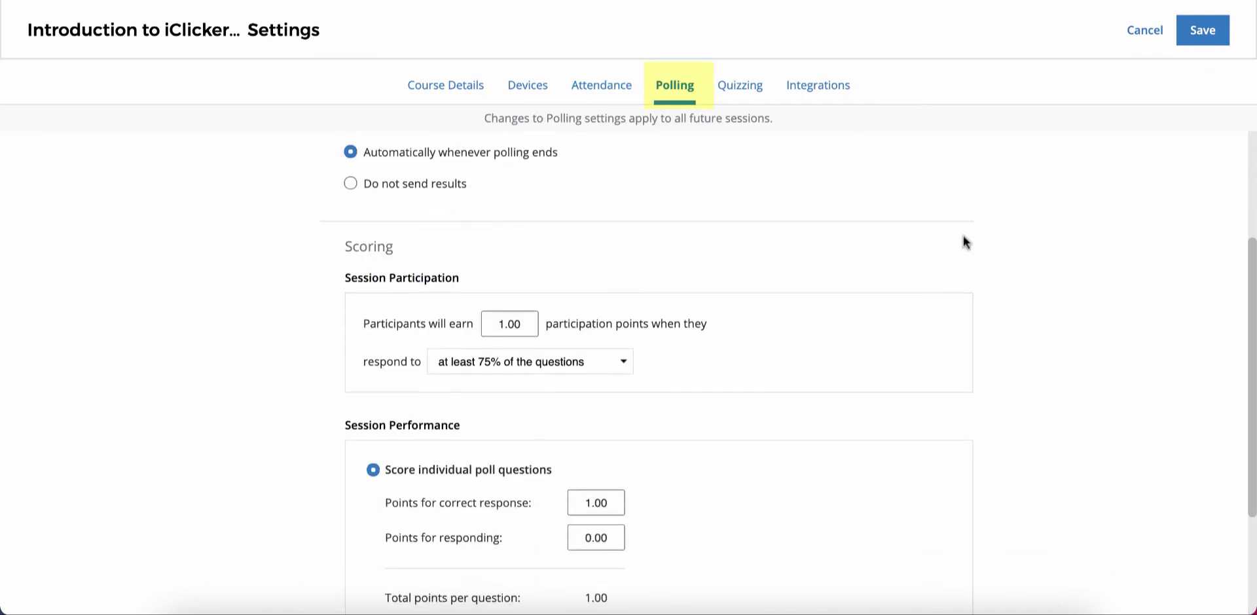
scroll(964, 241, up, 5)
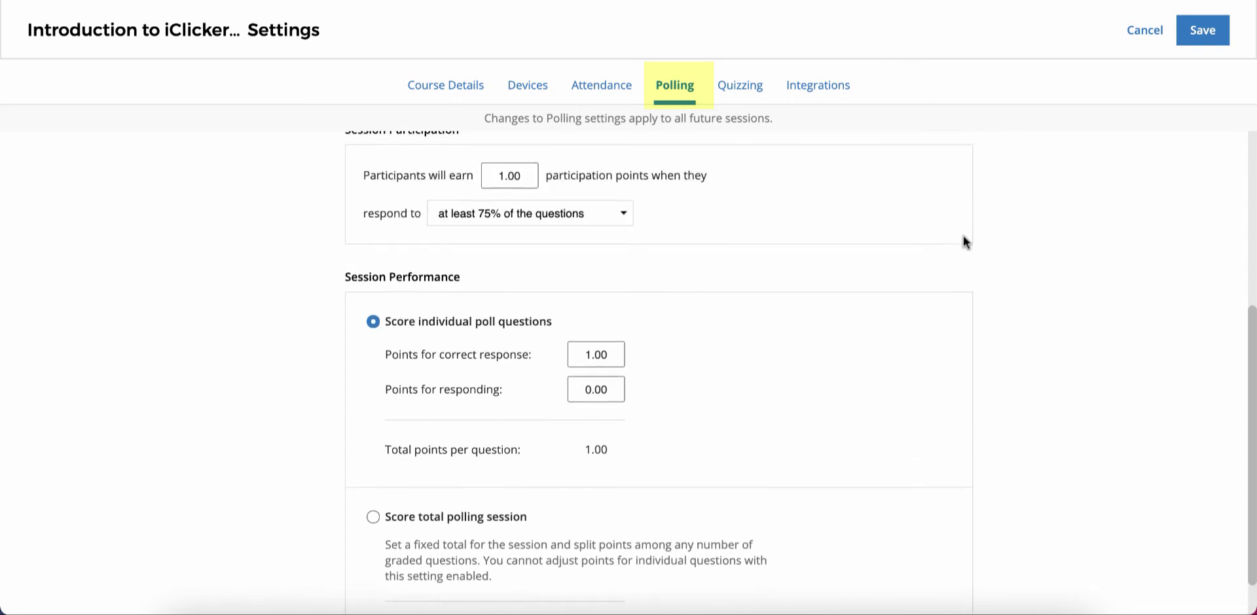
click(741, 92)
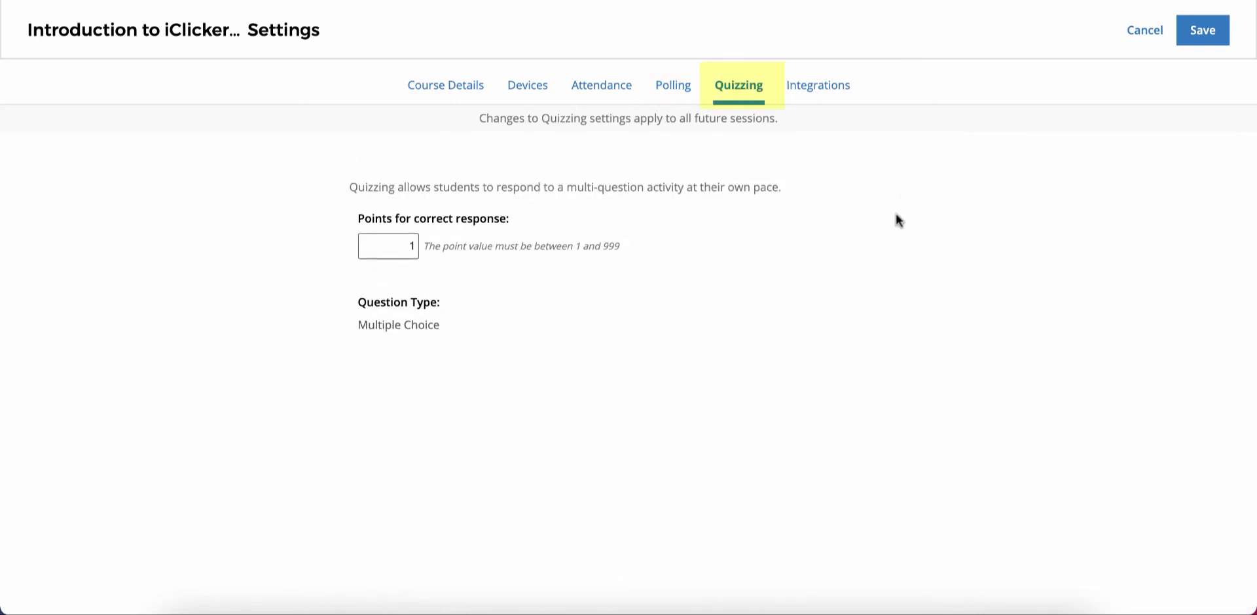
click(819, 88)
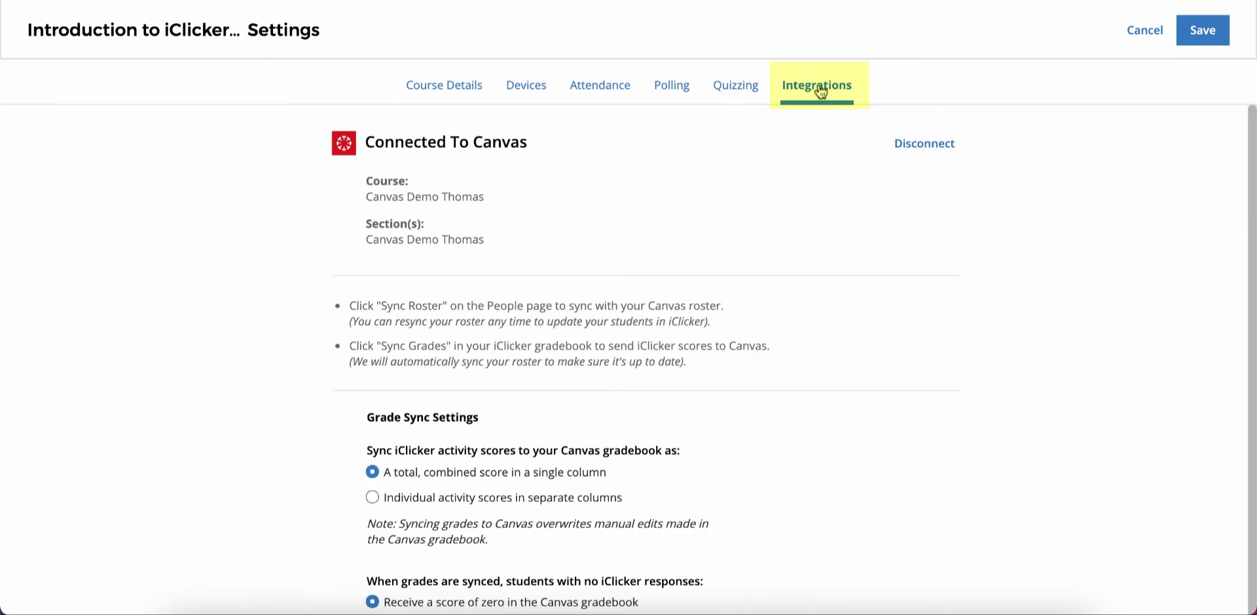